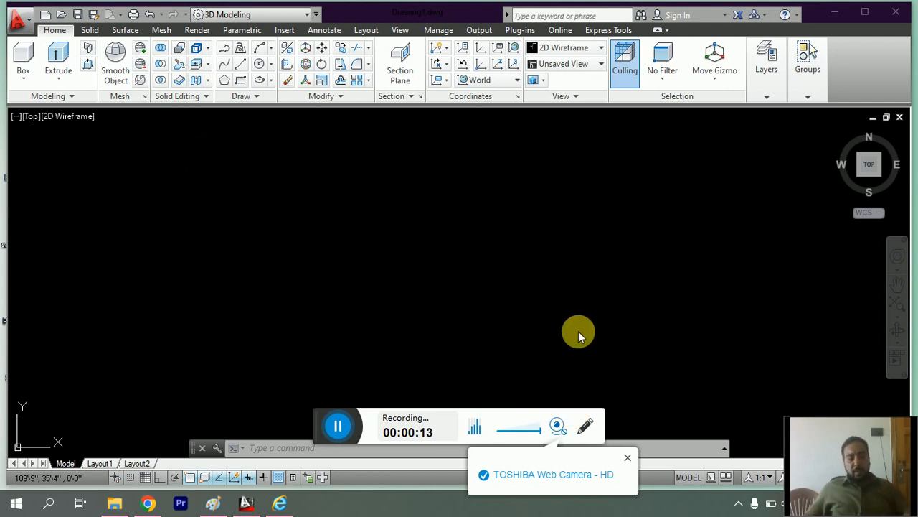
key(alt)
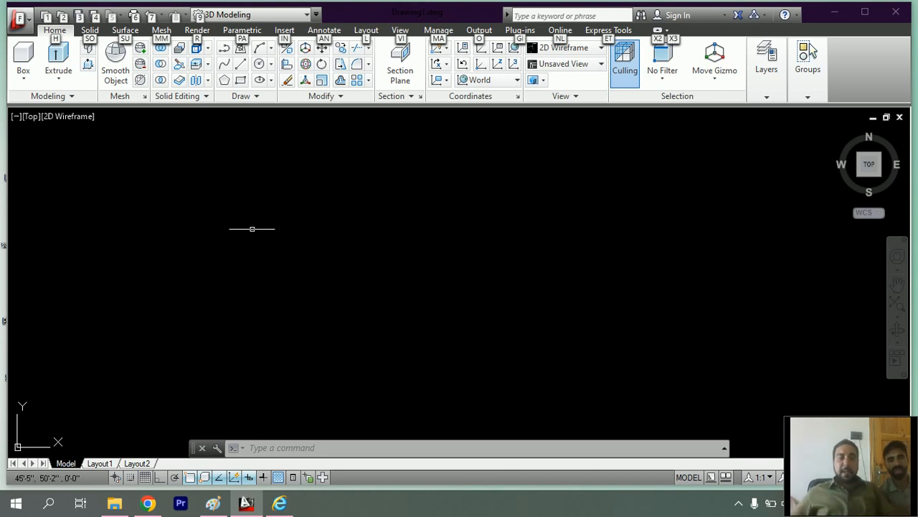
click(351, 455)
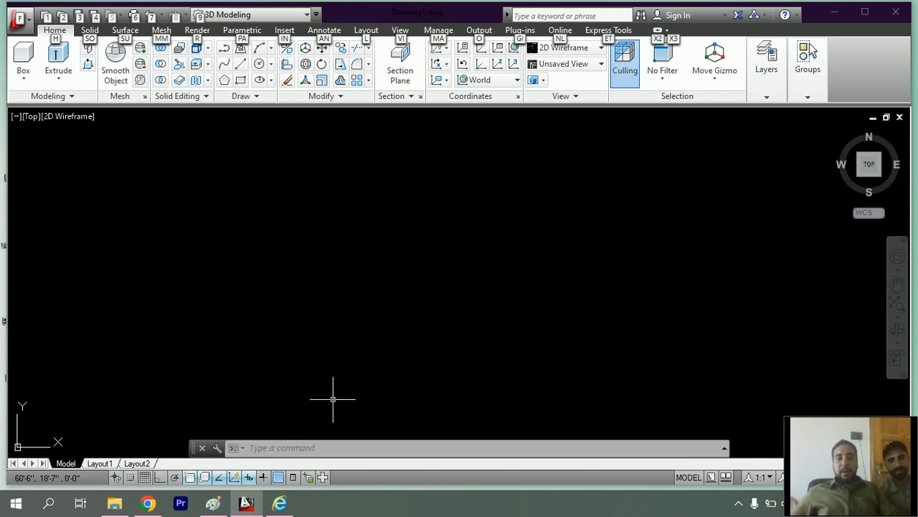
click(825, 457)
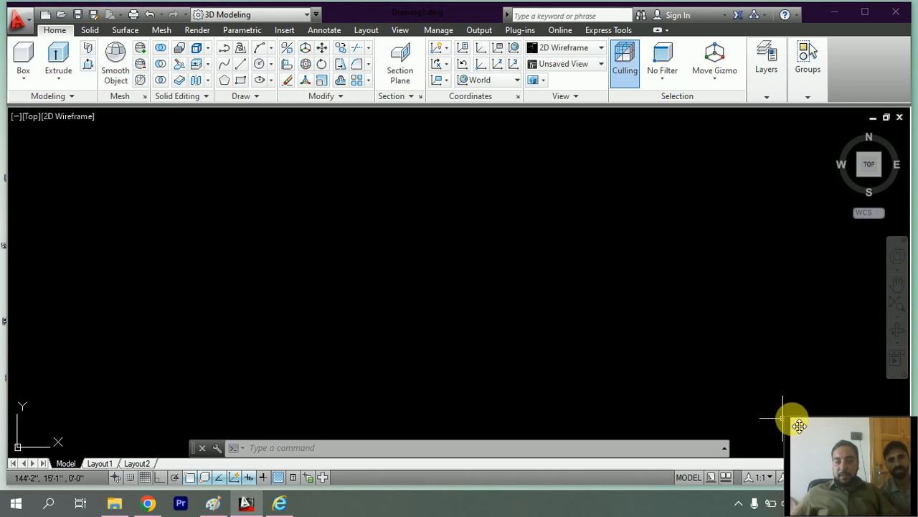
drag(799, 426, 819, 68)
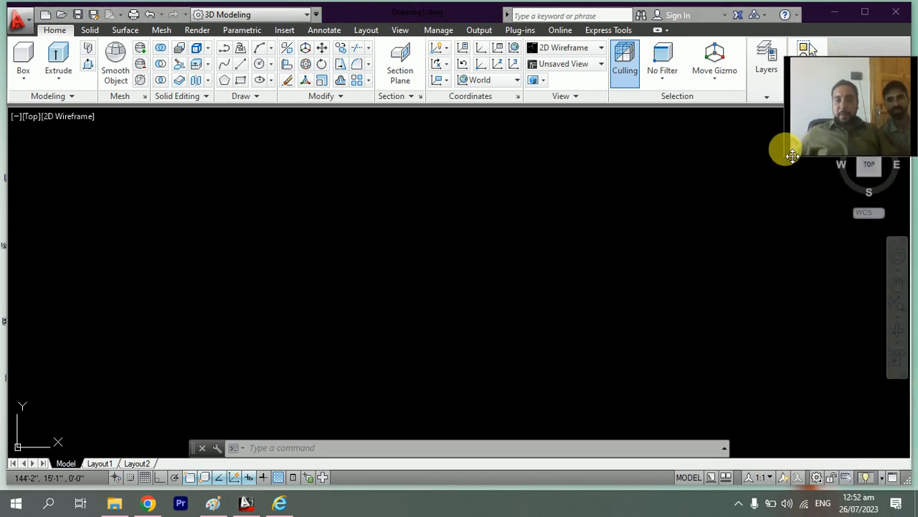
drag(790, 158, 676, 271)
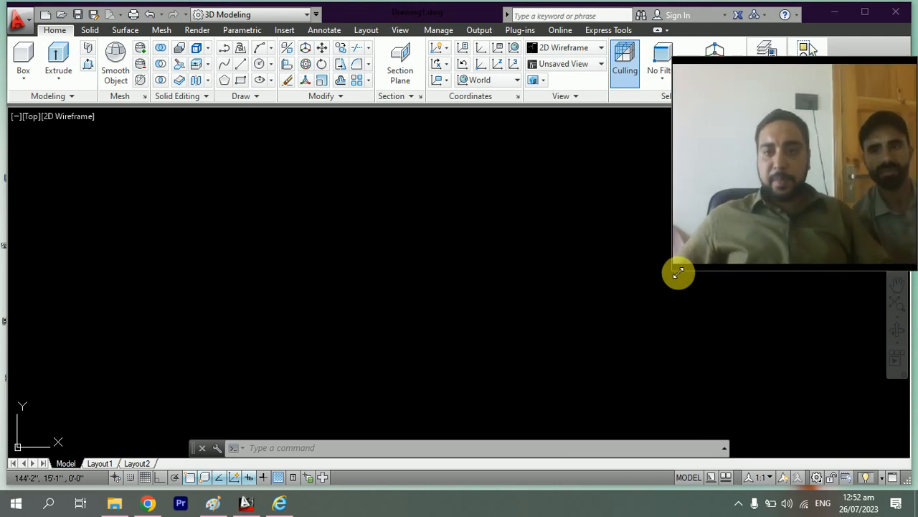
drag(765, 208, 811, 153)
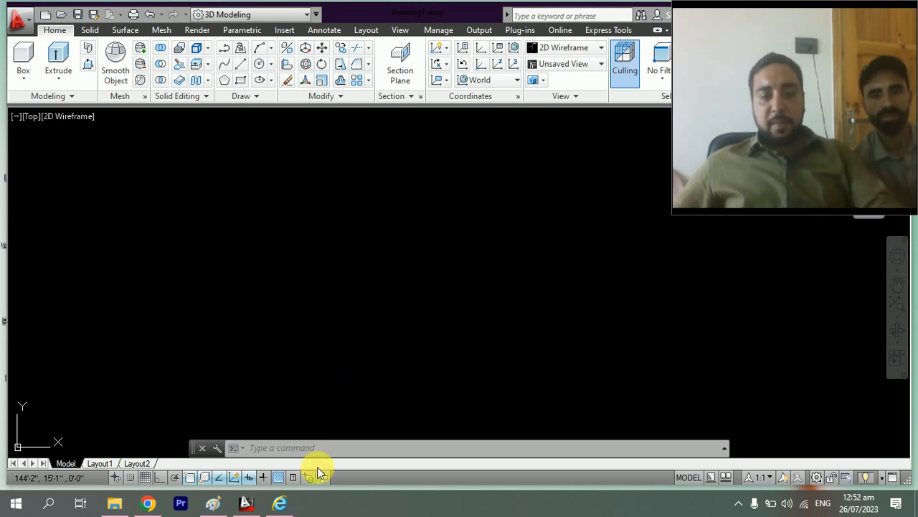
Draw a circle with a 3' radius in the upper part of the drawing area
click(320, 447)
text(c)
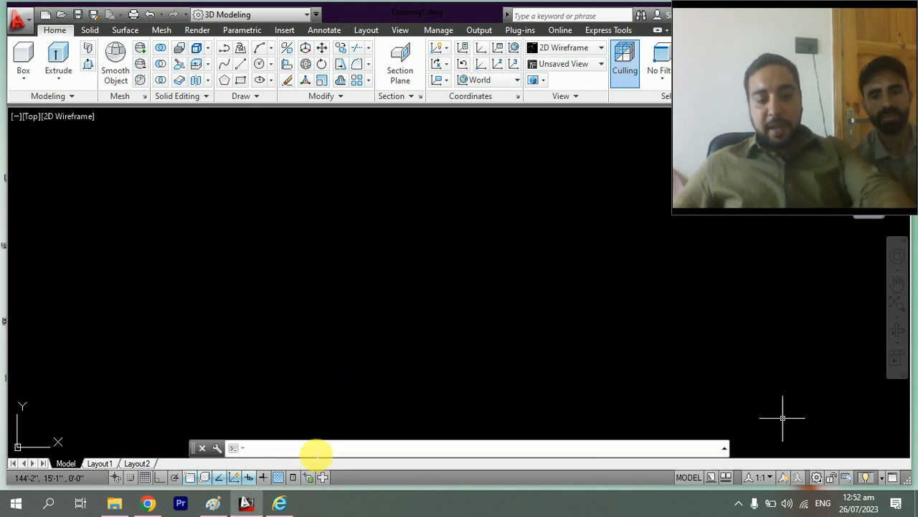
key(Return)
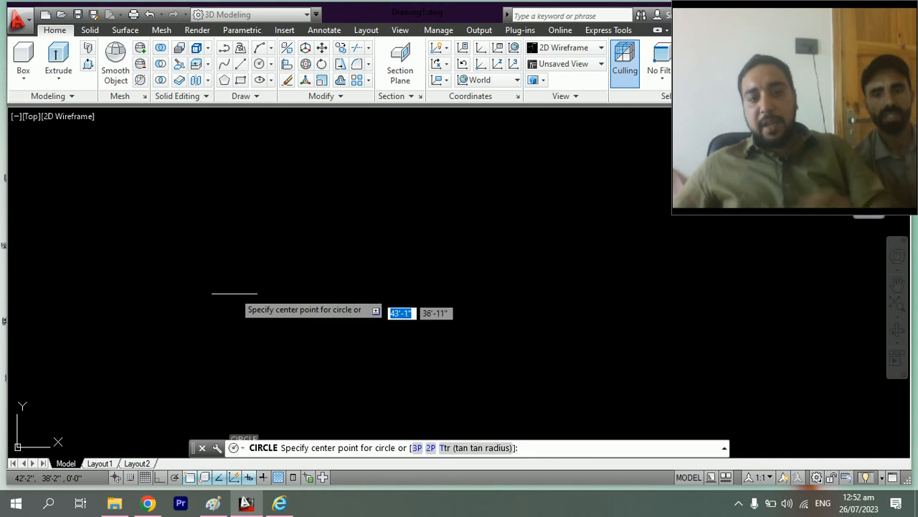
click(297, 185)
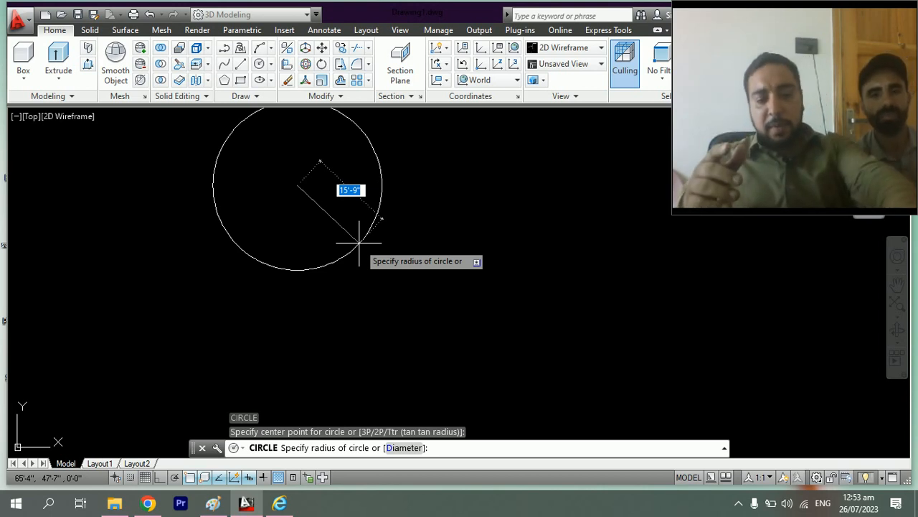
text(3)
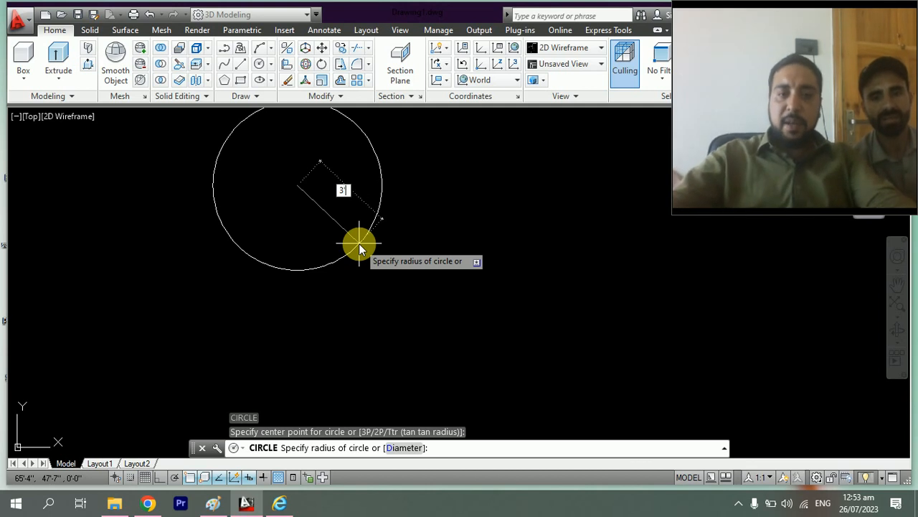
key(Return)
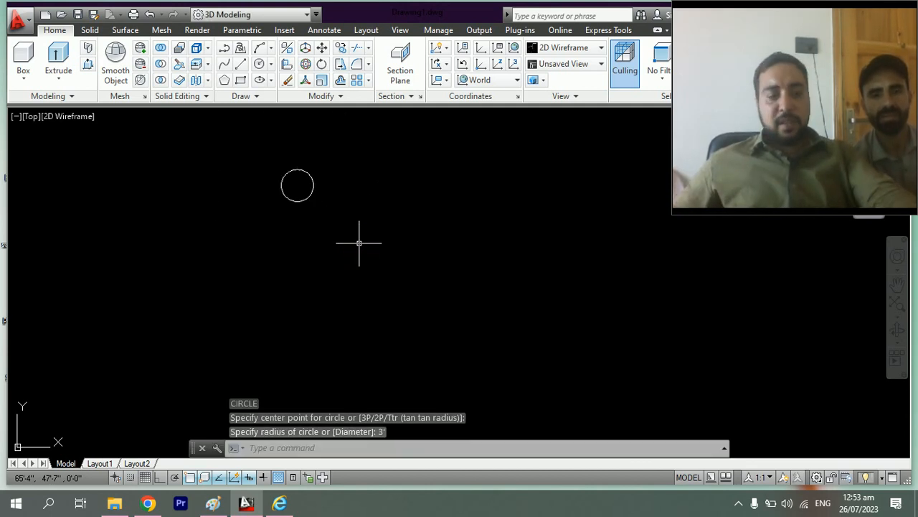
key(Escape)
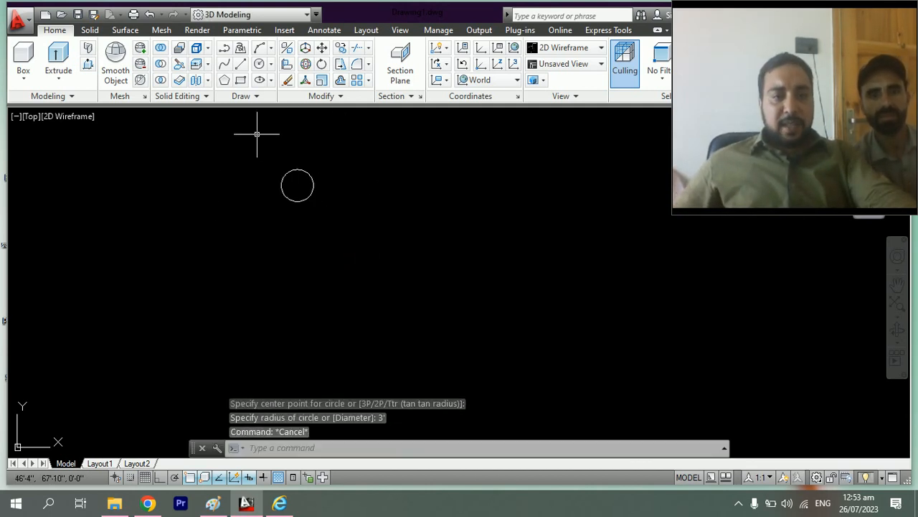
scroll(269, 158, up, 3)
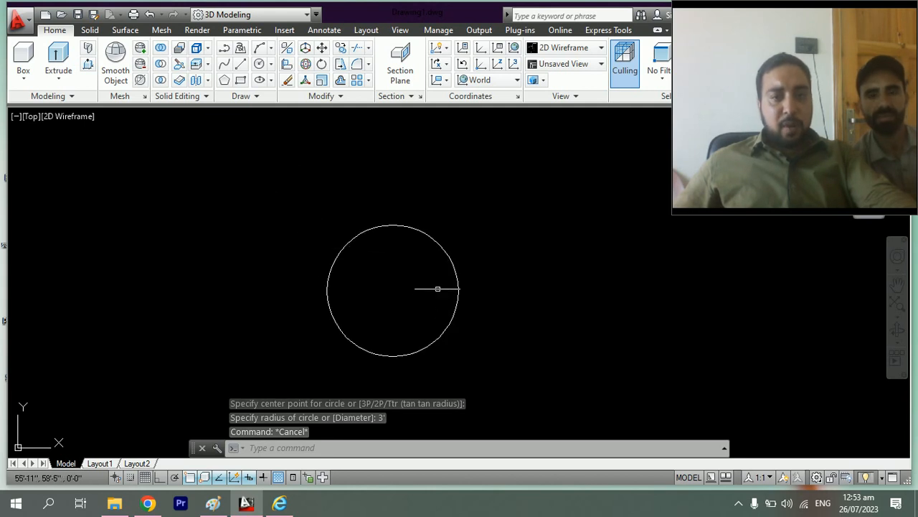
text(o)
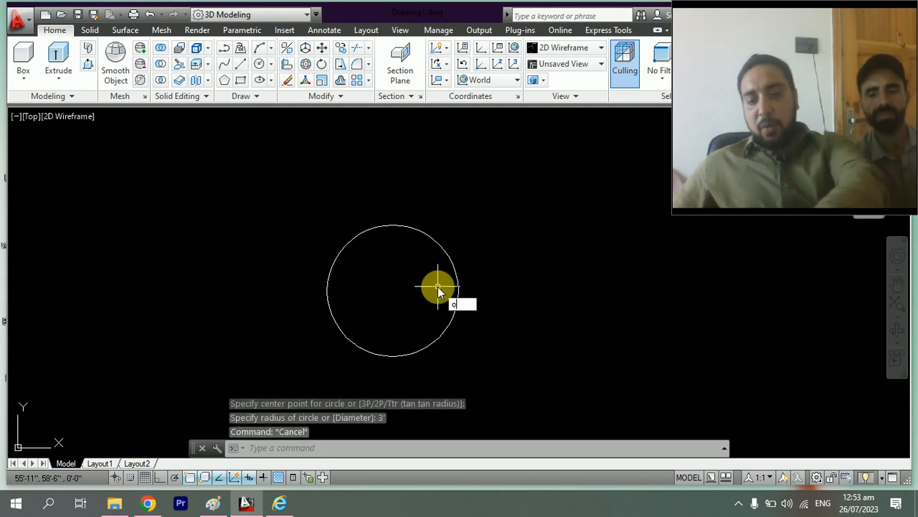
key(Return)
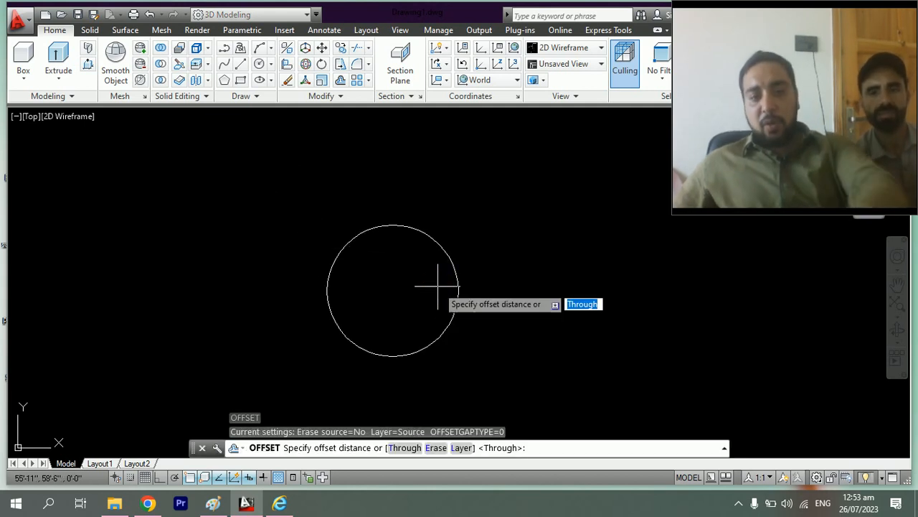
click(412, 227)
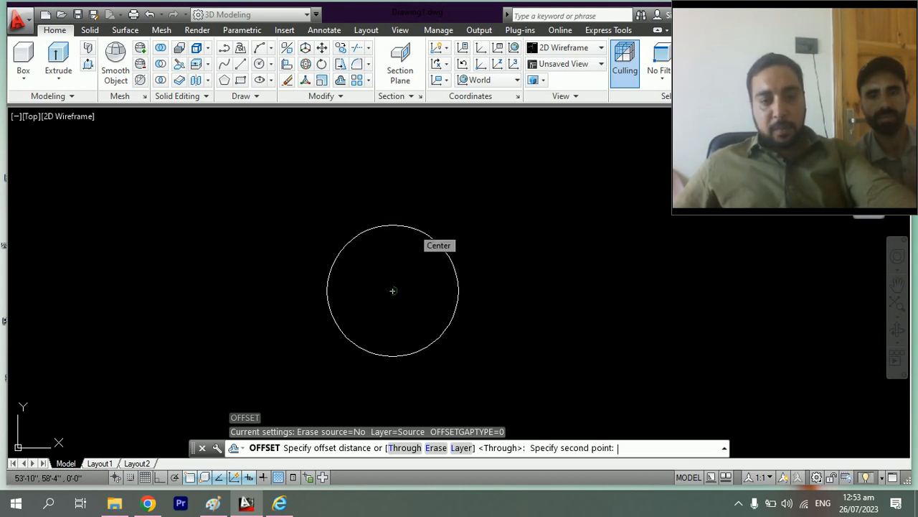
key(Escape)
Offset the 3' radius circle outward by 4' to make a larger concentric circle
text(o)
key(Return)
click(413, 227)
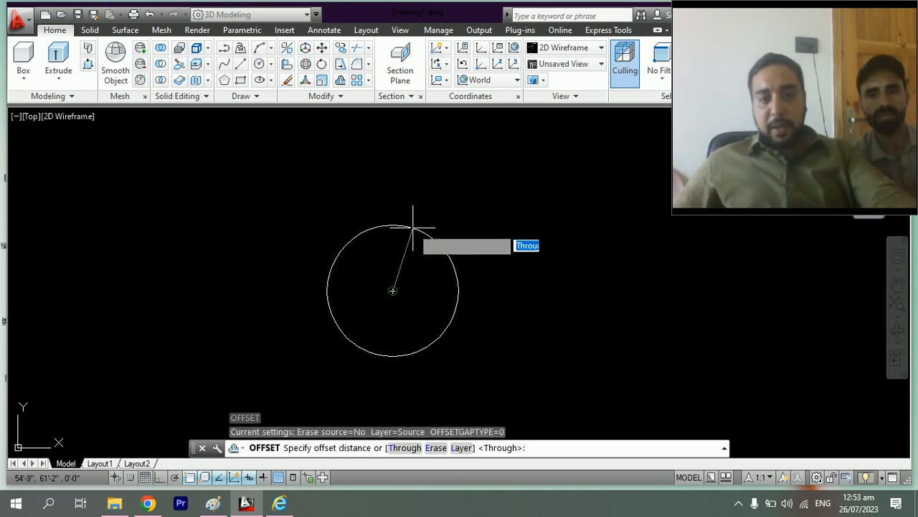
click(417, 219)
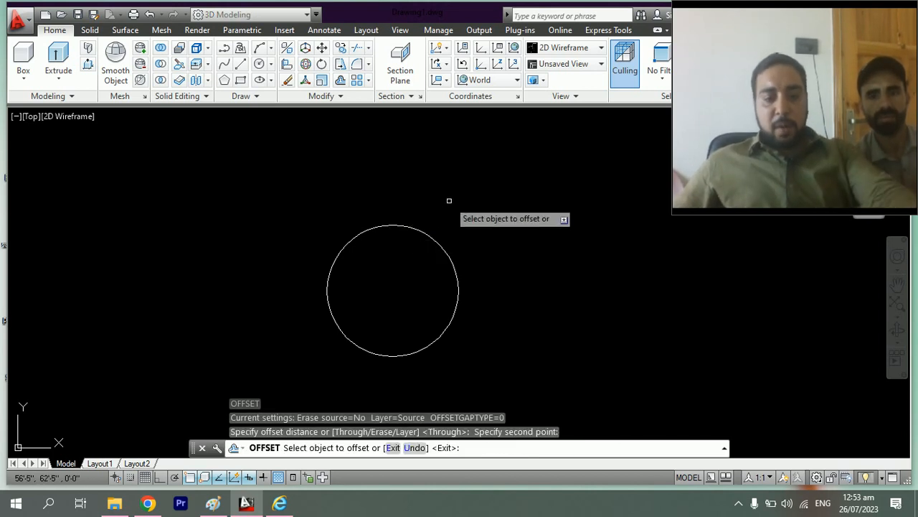
text(4)
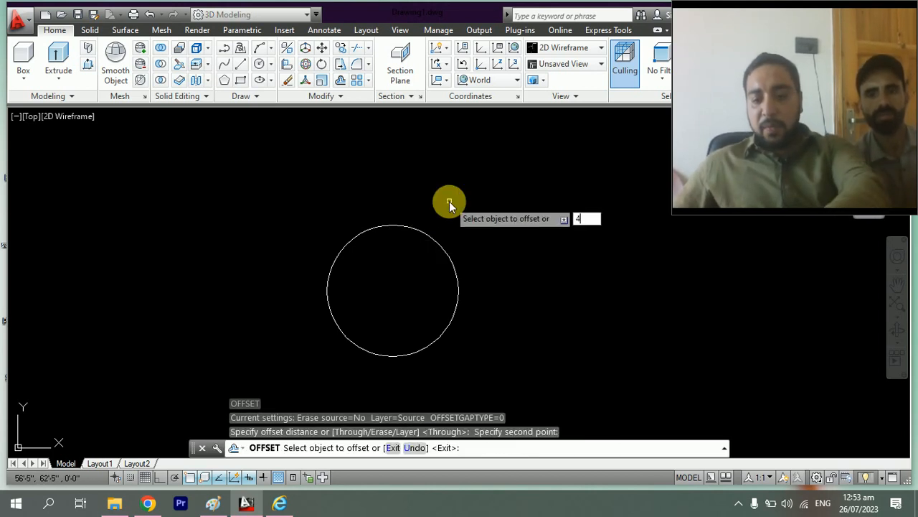
text(')
key(Return)
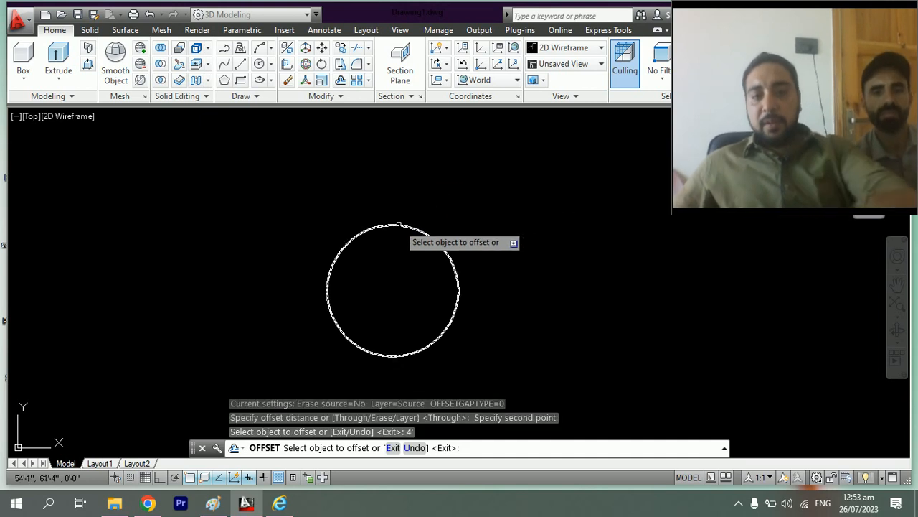
click(399, 225)
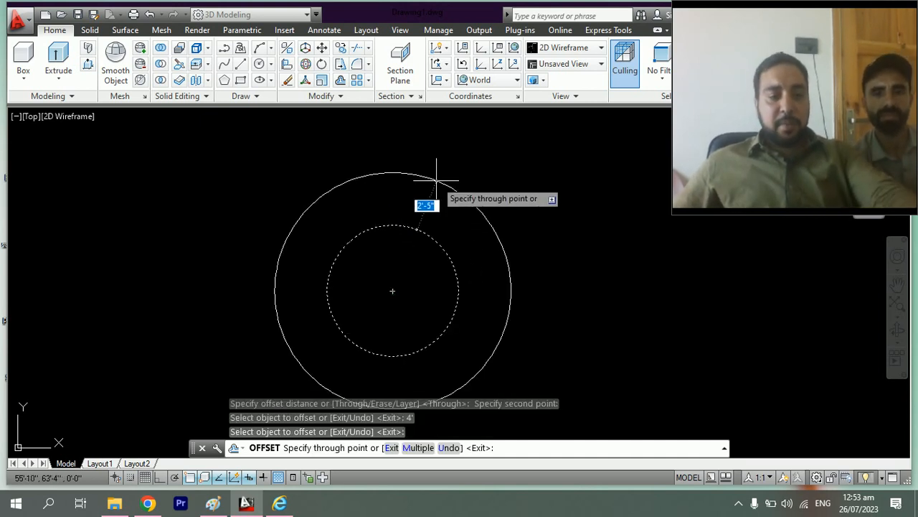
text(4')
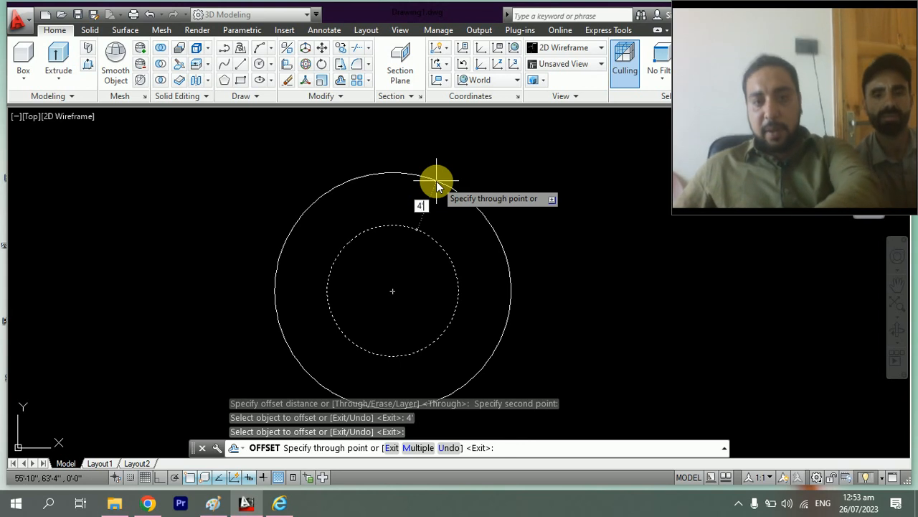
key(Return)
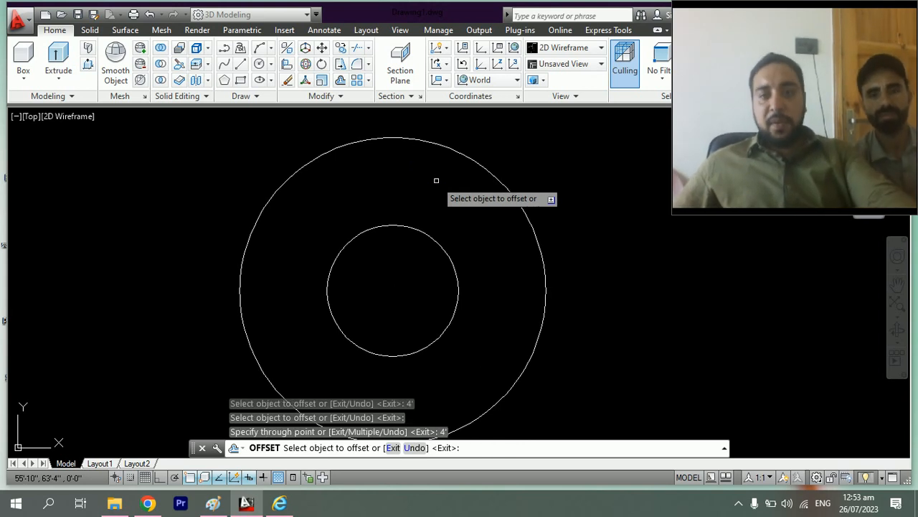
key(Escape)
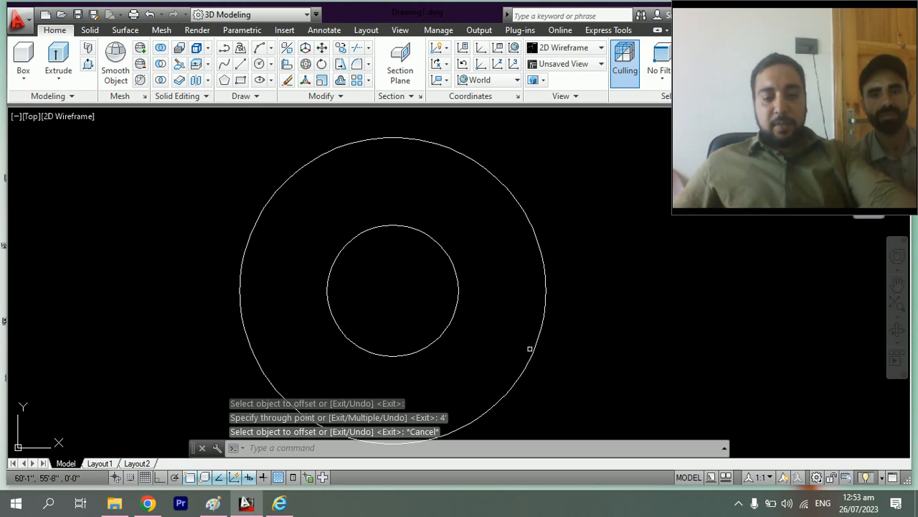
Draw a horizontal line with Ortho on from the inner circle's right quadrant to just beyond the outer circle
text(l)
key(Return)
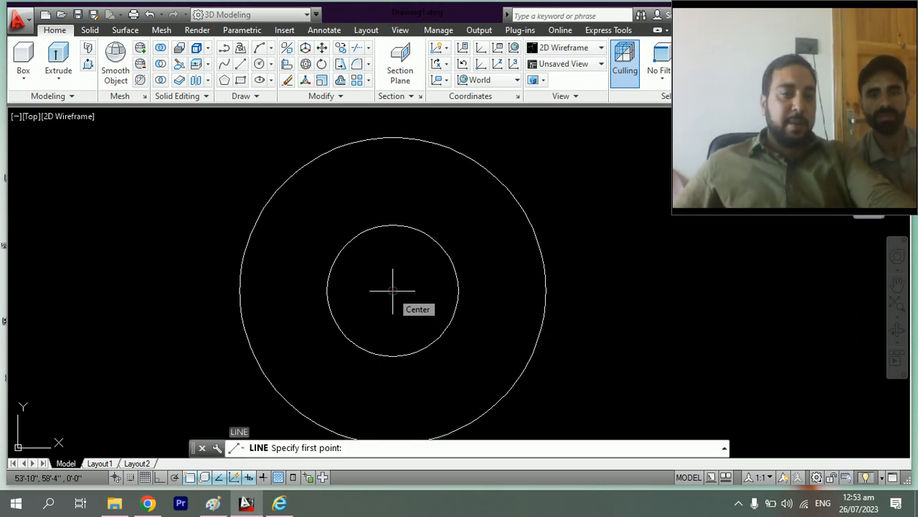
click(458, 291)
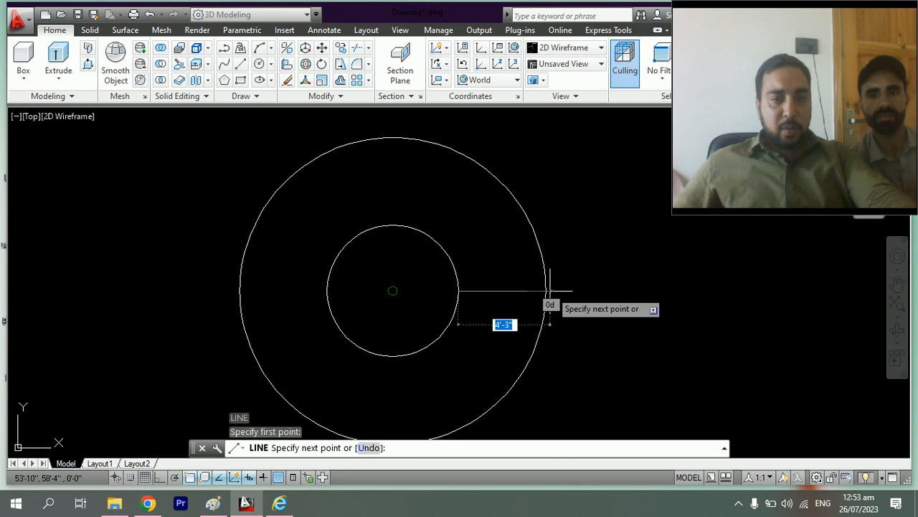
scroll(538, 291, up, 4)
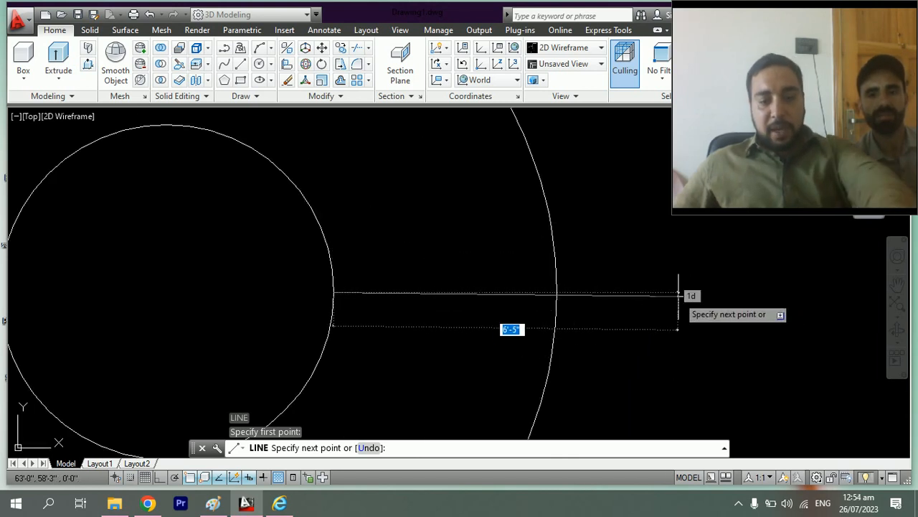
key(F8)
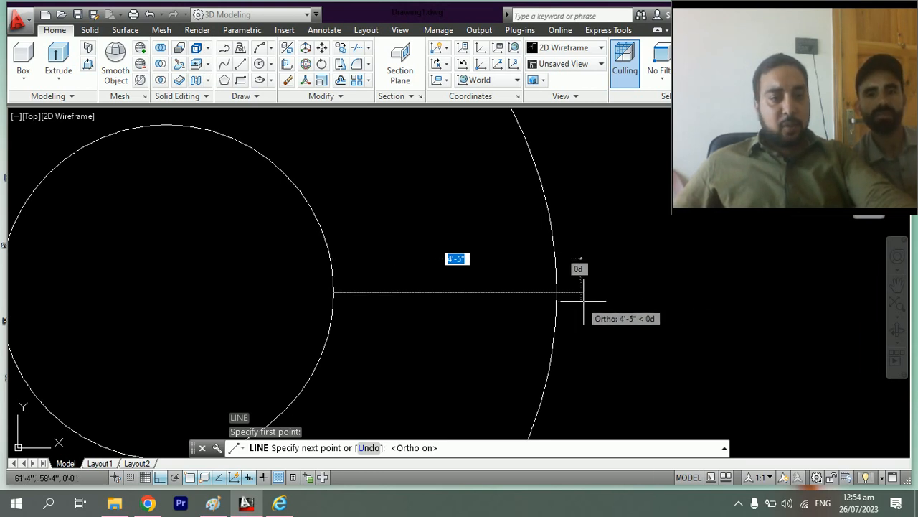
click(624, 302)
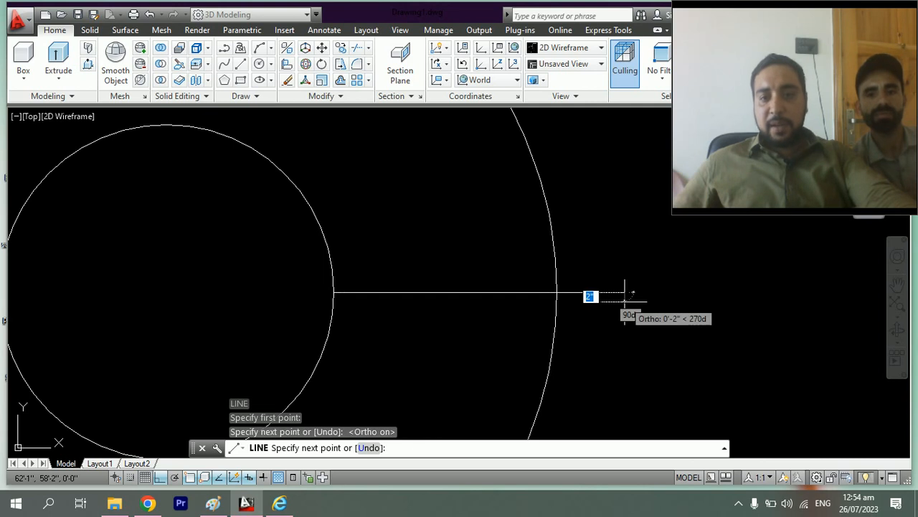
key(Escape)
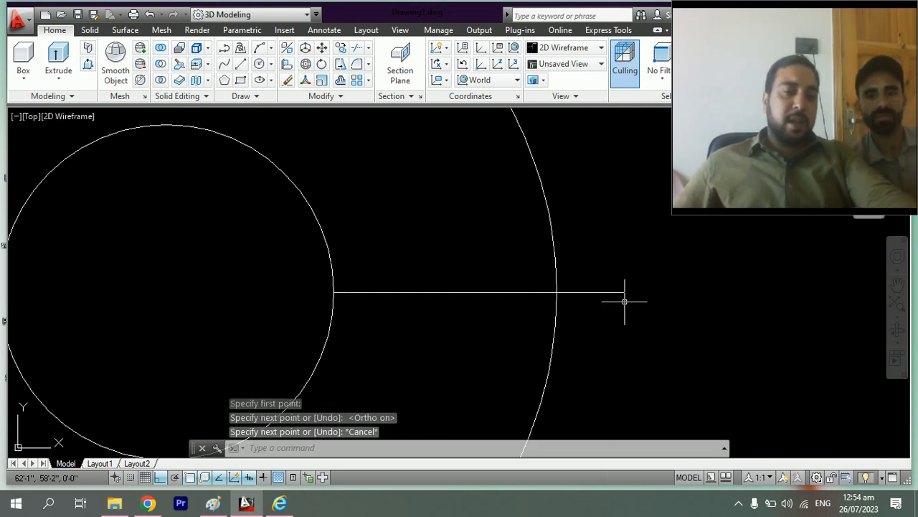
Trim the end of the horizontal line that extends beyond the outer circle
text(te cor)
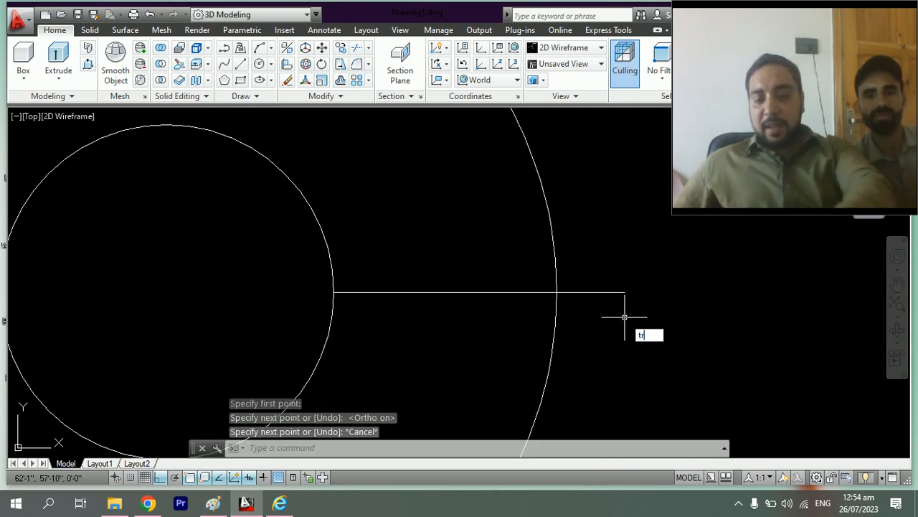
key(Return)
click(631, 301)
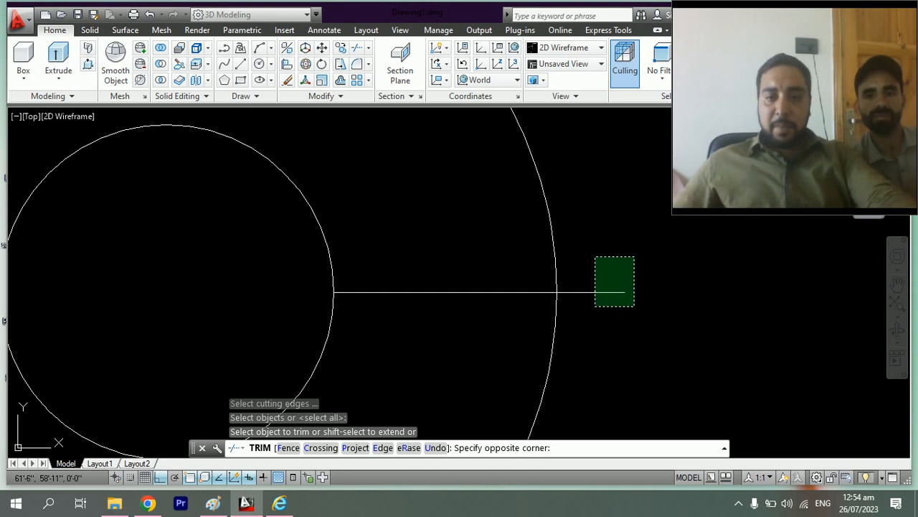
click(596, 256)
key(Escape)
scroll(569, 260, down, 4)
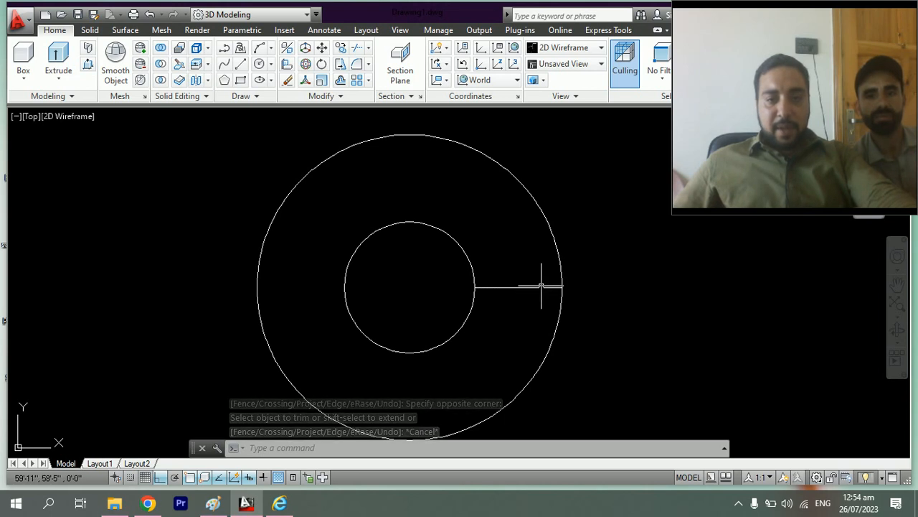
In the 3D Modeling workspace, create a polar array of the radial line about the circles' common center
click(533, 287)
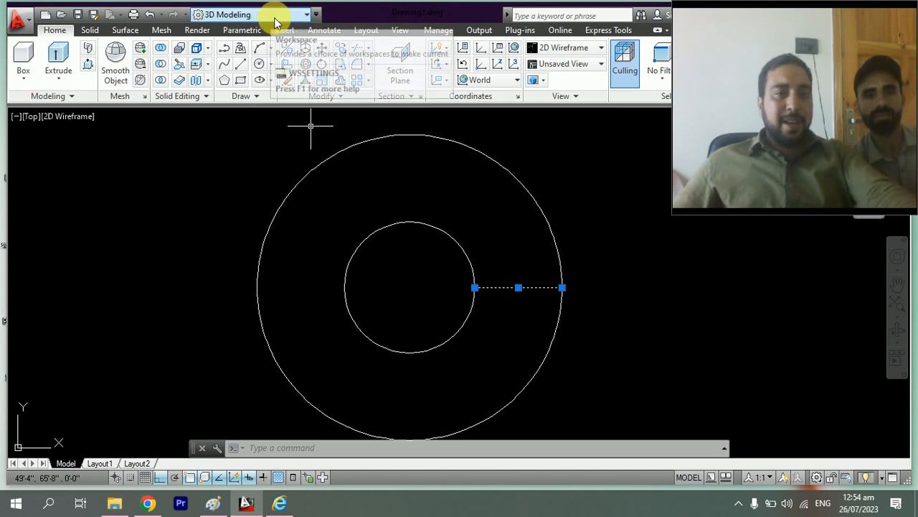
click(304, 16)
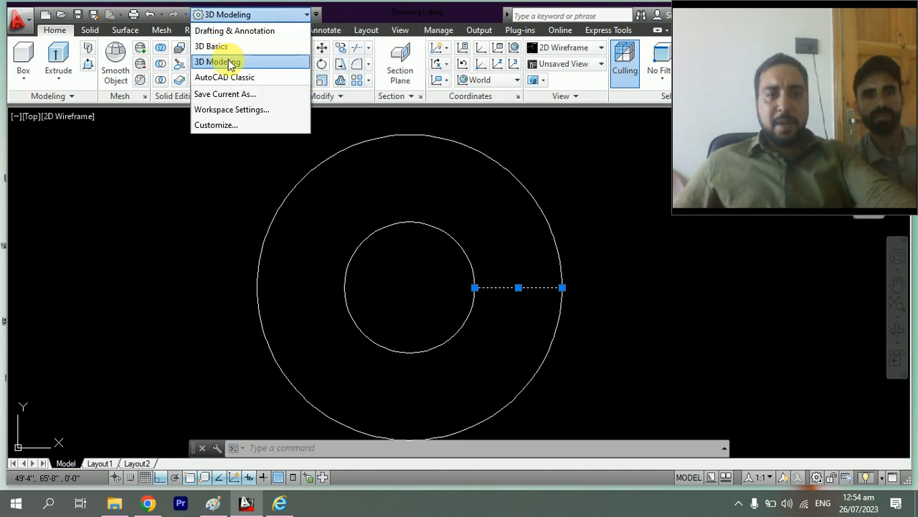
click(231, 63)
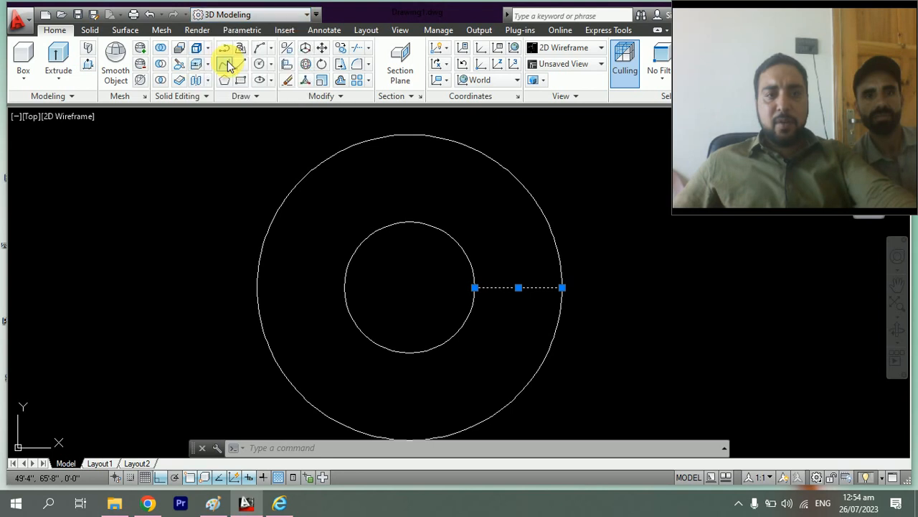
click(368, 87)
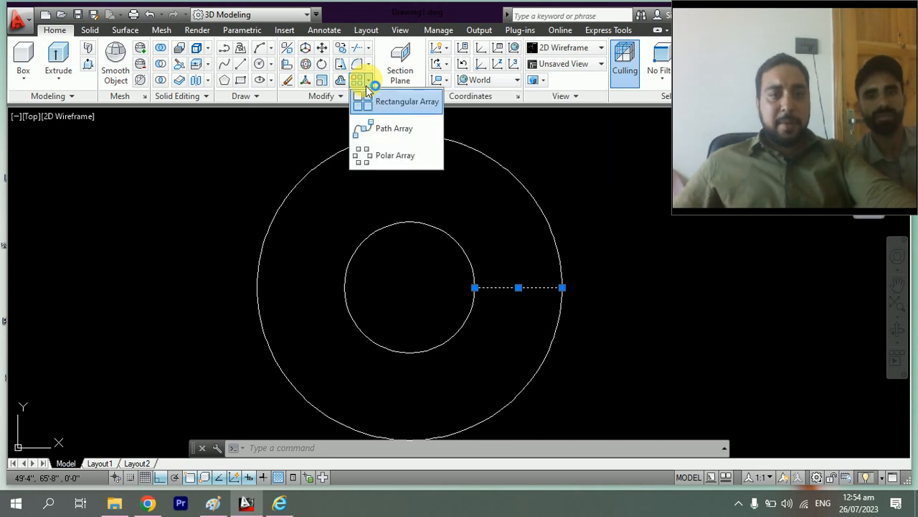
click(386, 167)
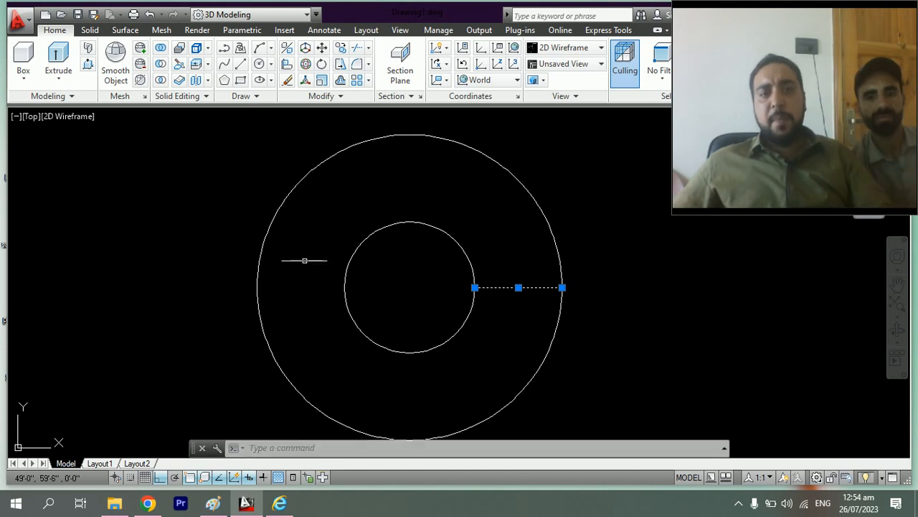
click(369, 81)
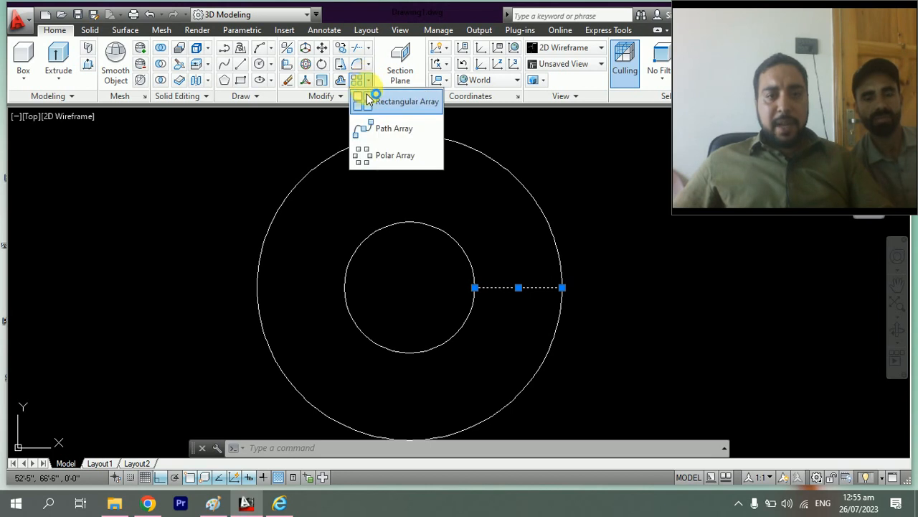
click(380, 168)
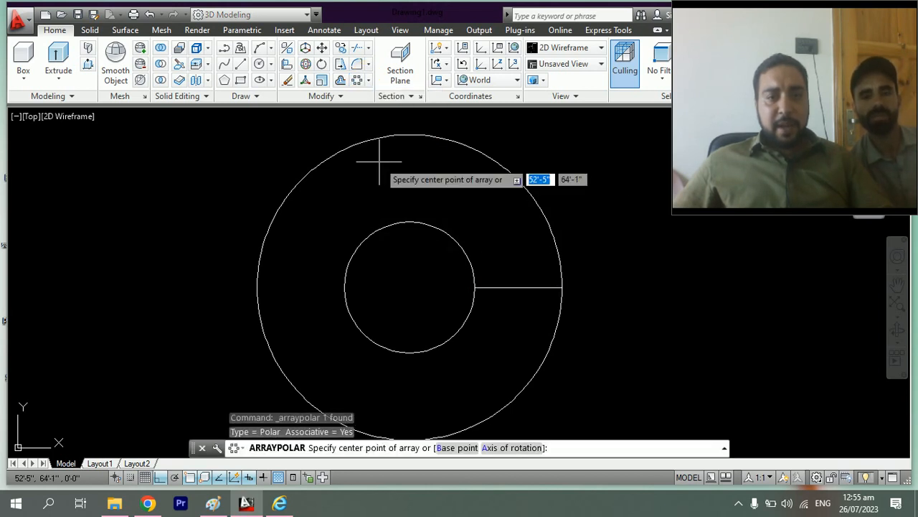
click(410, 287)
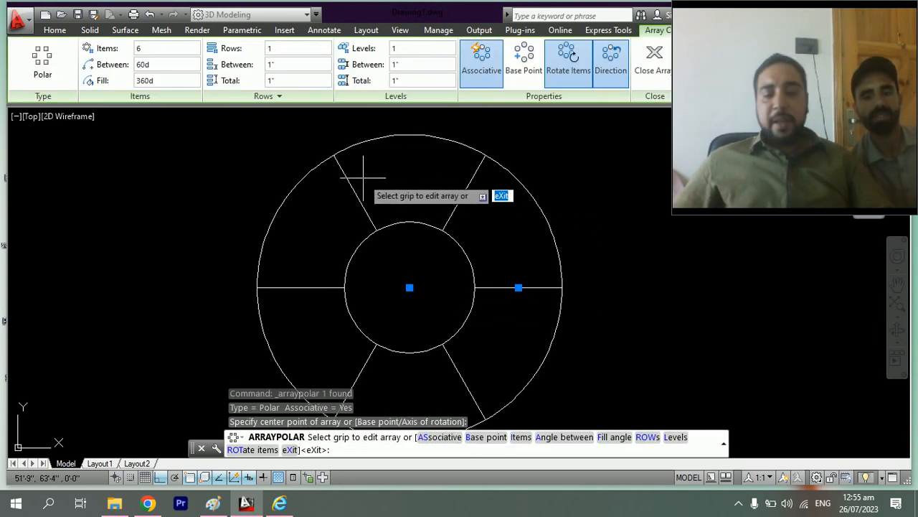
Set the number of items in the polar array to 20
click(139, 48)
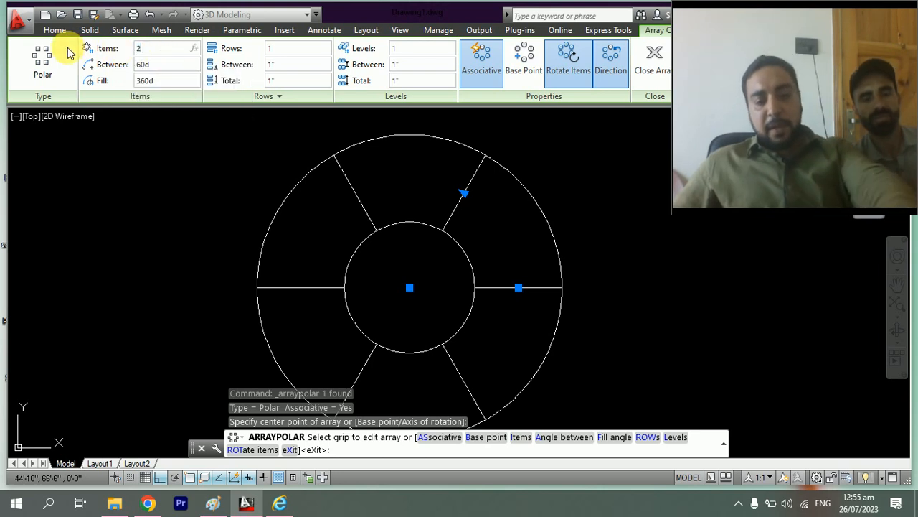
text(0)
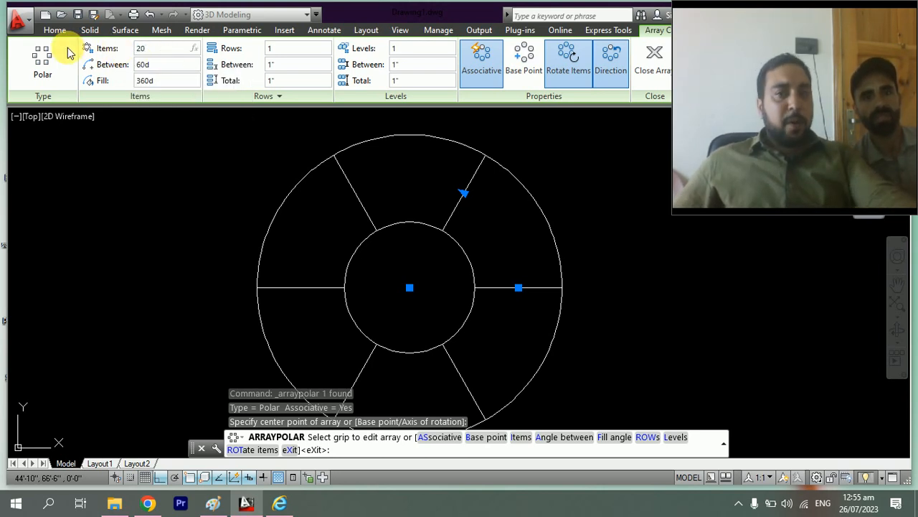
key(Return)
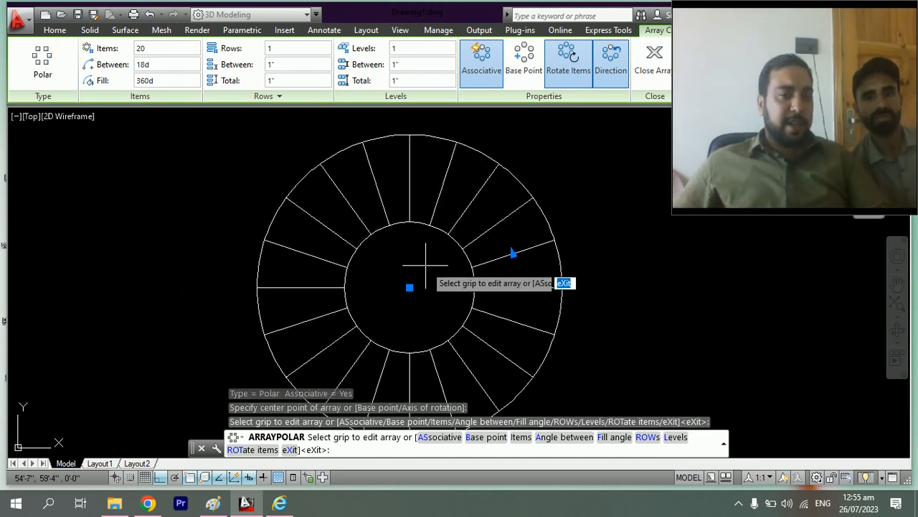
Set the polar array's fill angle to 270 degrees and finish the array
scroll(426, 267, down, 2)
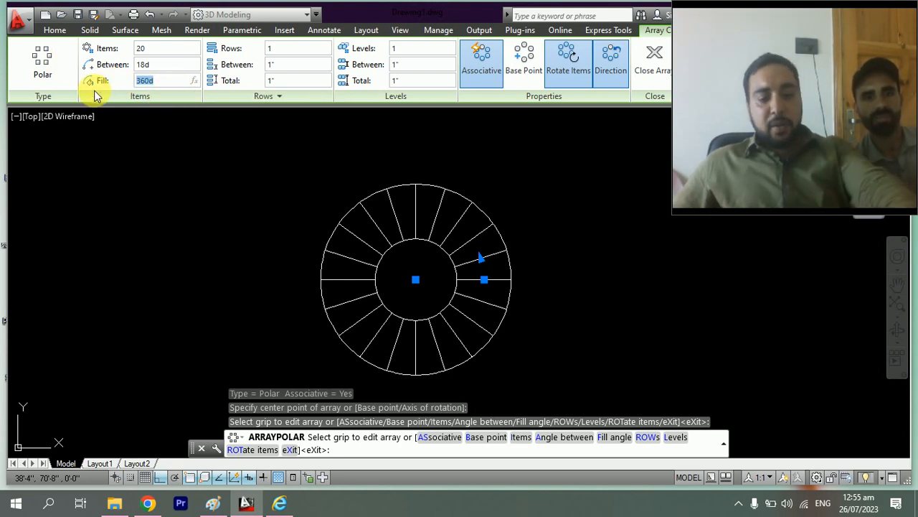
text(270)
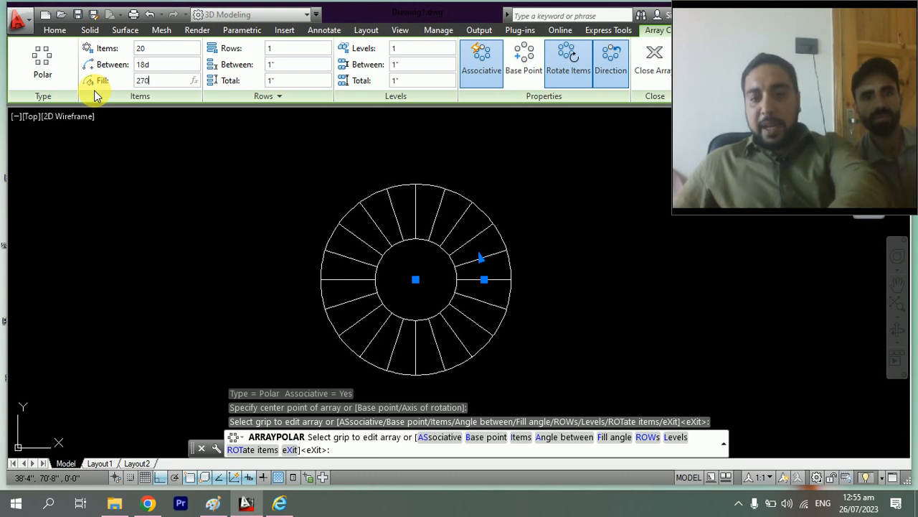
key(Return)
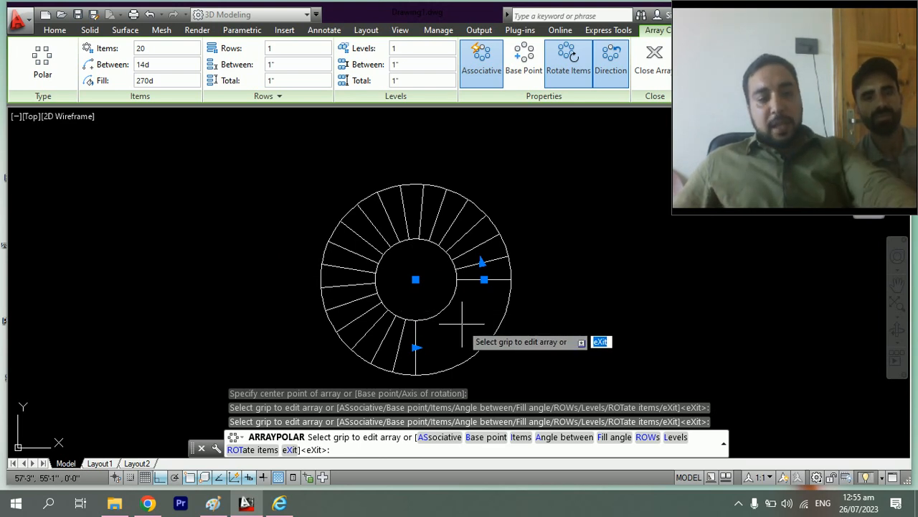
key(Escape)
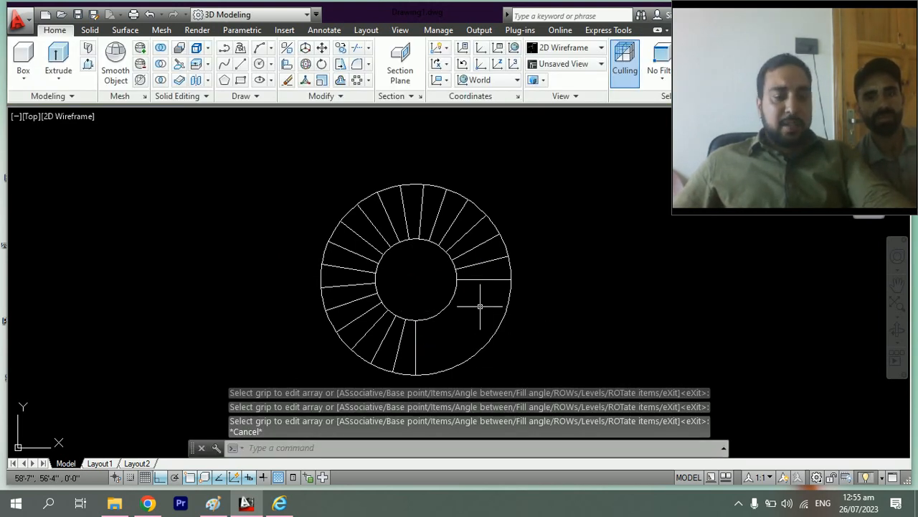
Trim the outer and inner circle arcs across the open quarter between the first and last radial lines
text(tr)
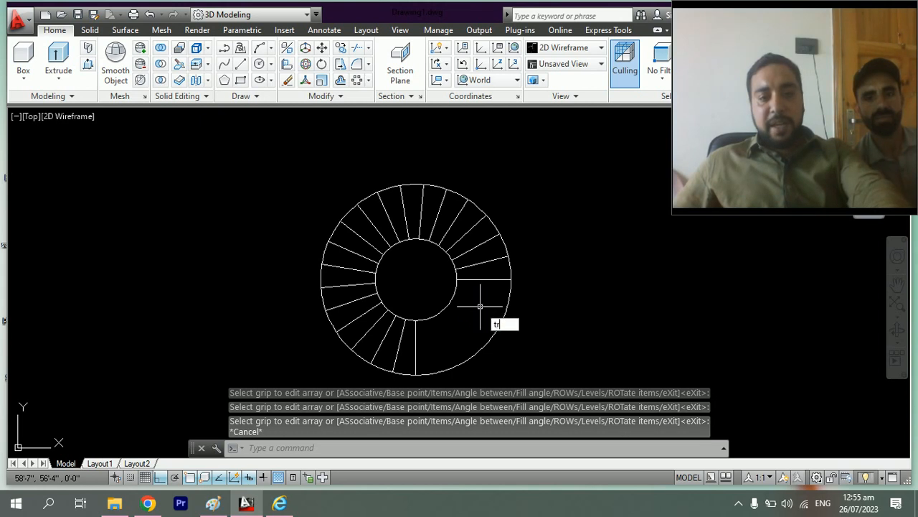
key(Return)
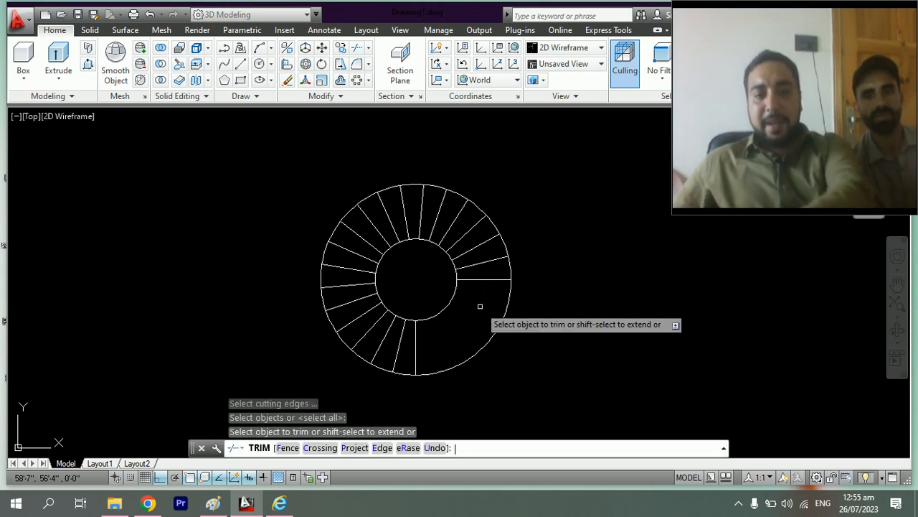
click(520, 350)
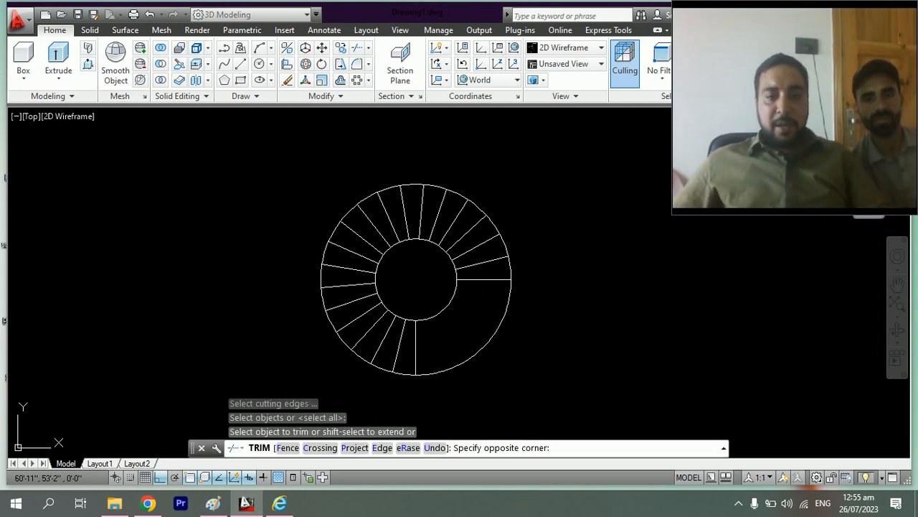
click(483, 315)
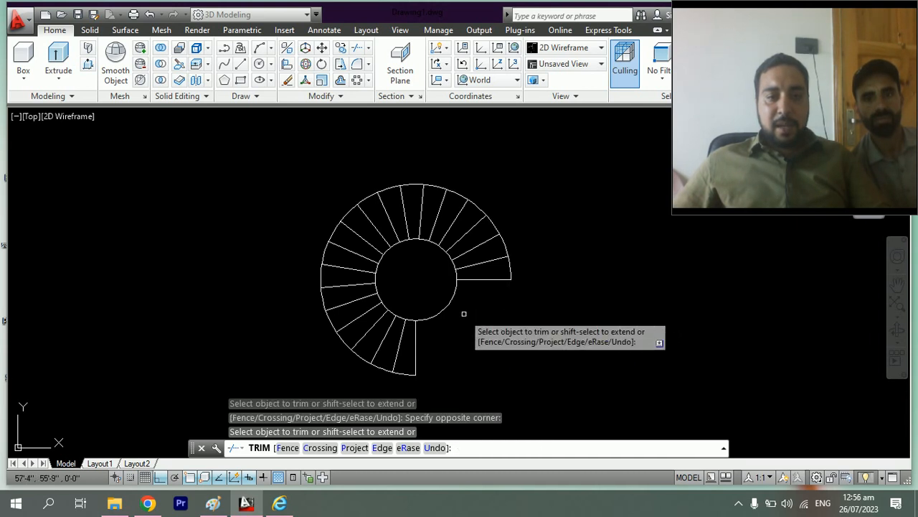
click(465, 314)
click(447, 294)
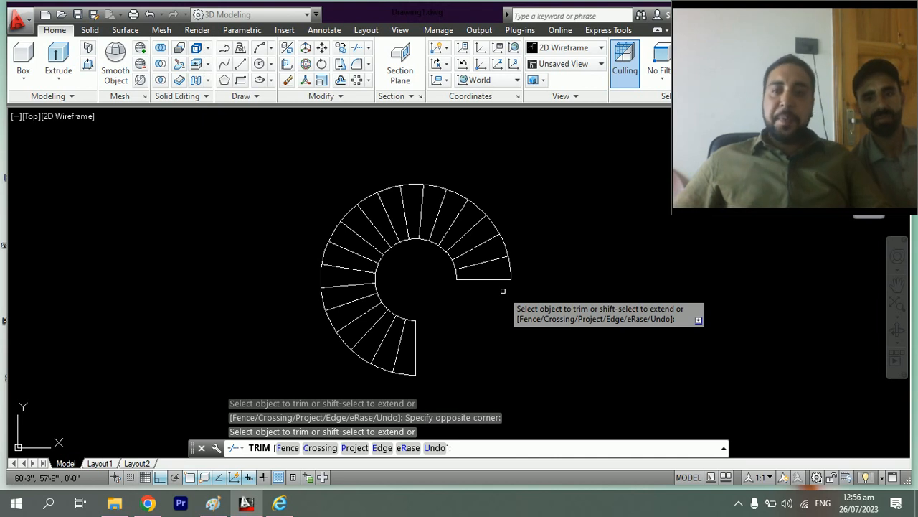
key(Escape)
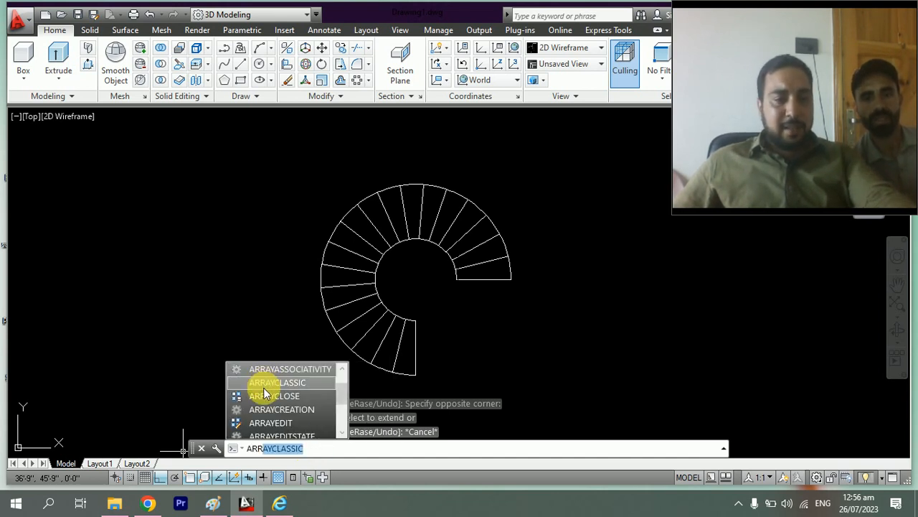
key(BackSpace)
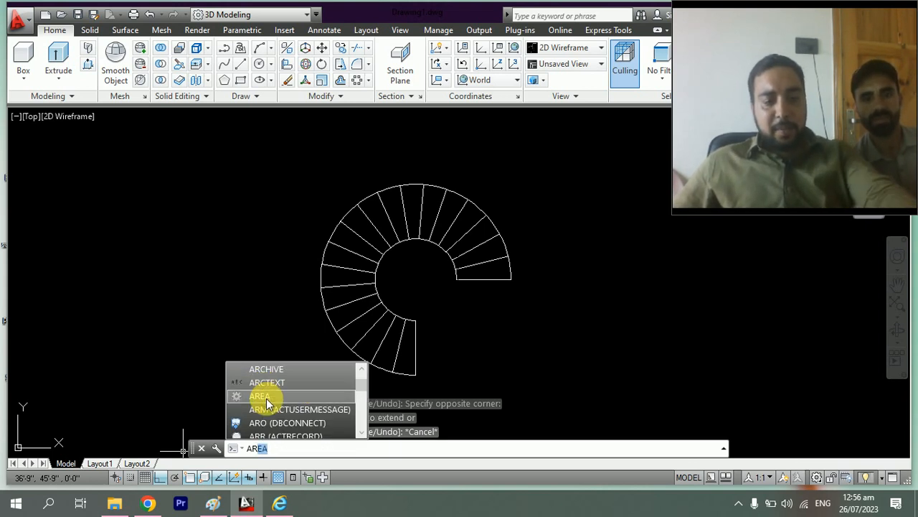
text(r)
click(266, 384)
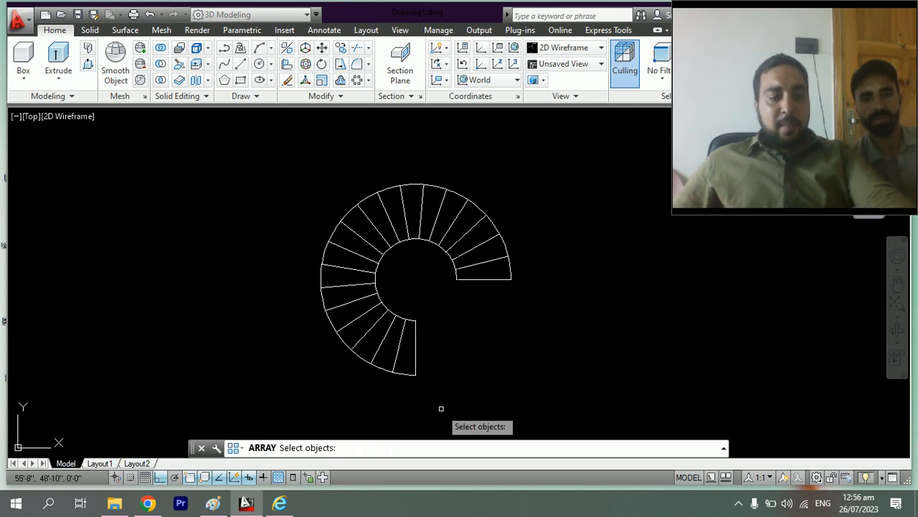
key(Escape)
key(Escape)
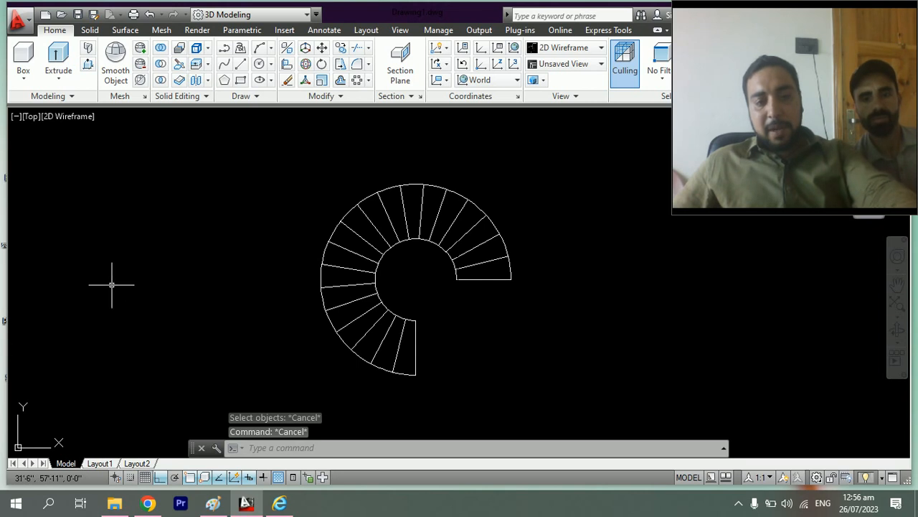
Draw a new circle with a 3' radius in the empty area to the right of the trimmed stair plan
scroll(113, 284, down, 2)
click(255, 300)
text(c)
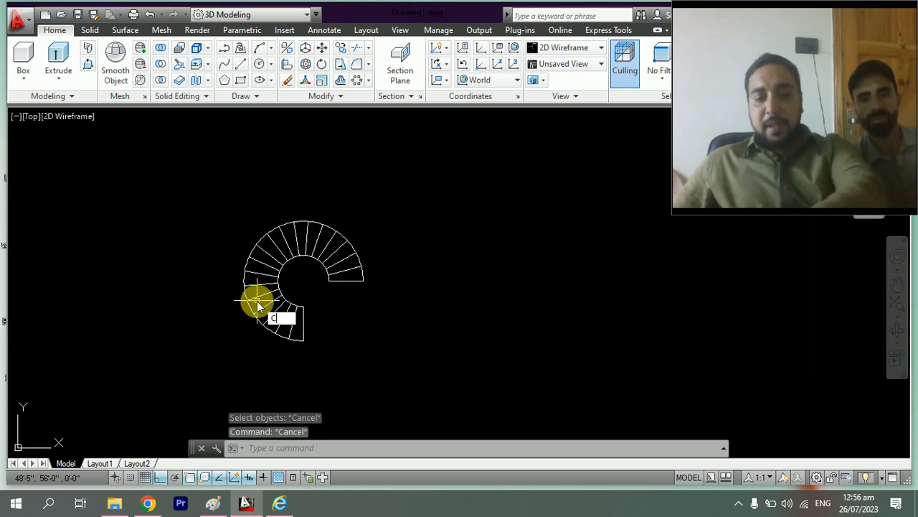
key(Return)
click(498, 280)
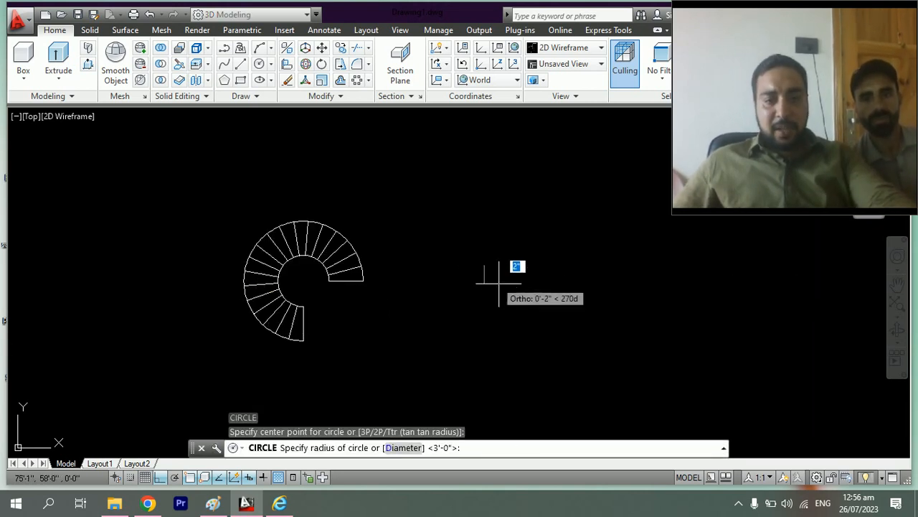
text(3')
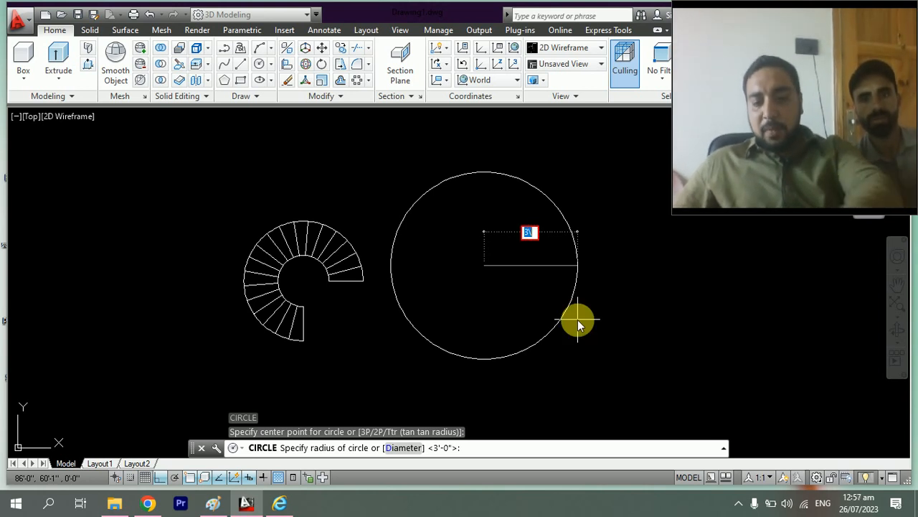
key(BackSpace)
key(BackSpace)
text(3')
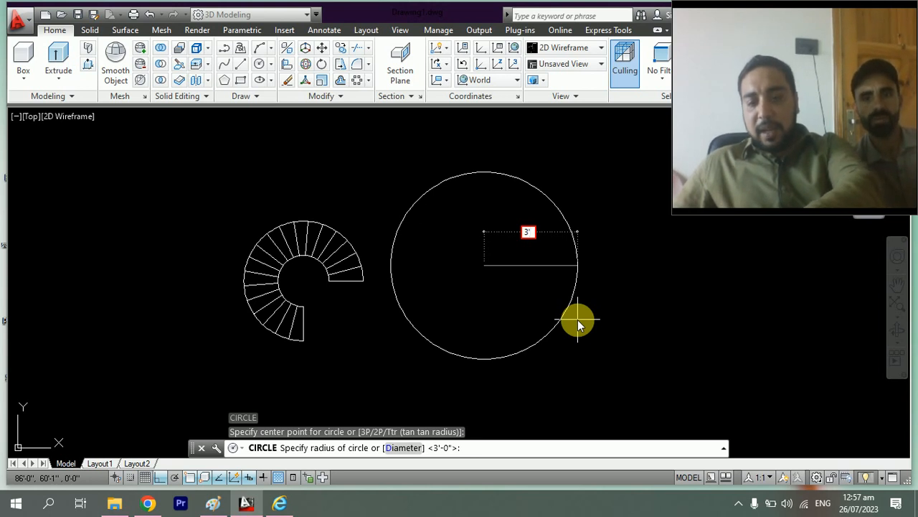
key(Return)
key(Escape)
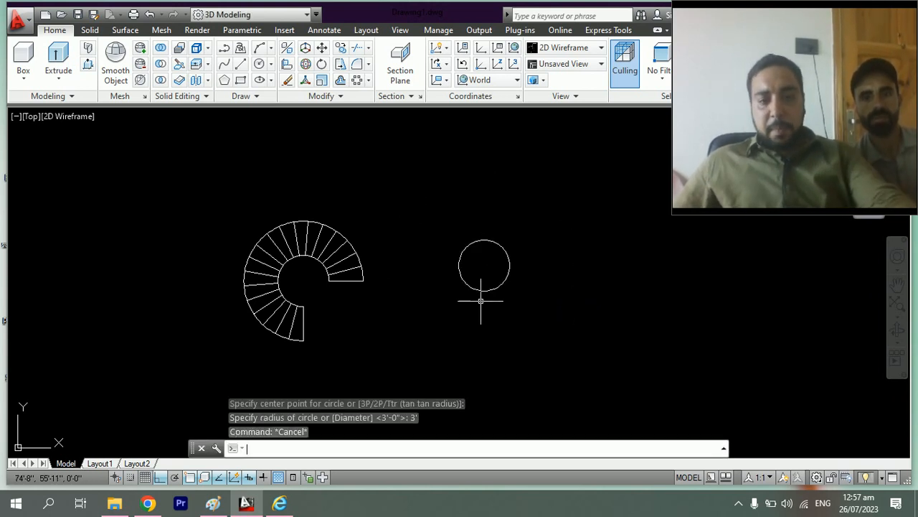
text(o)
key(Return)
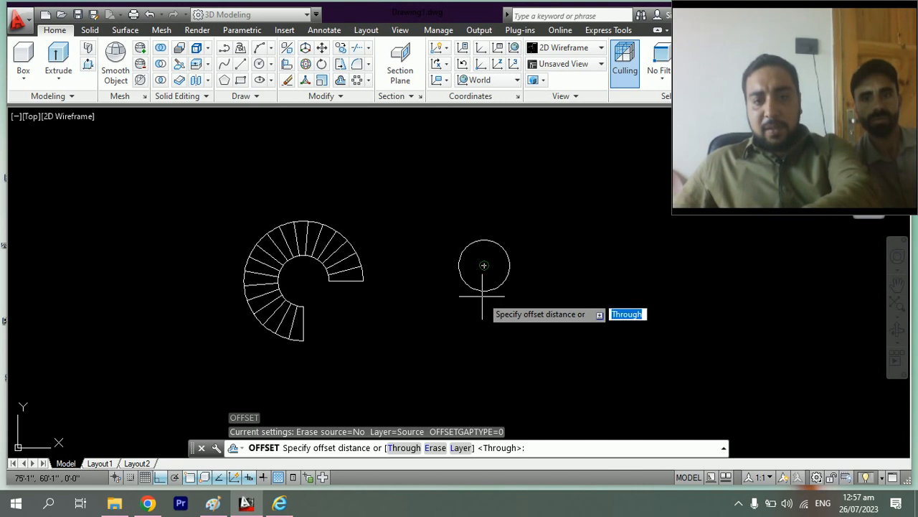
key(Return)
click(486, 293)
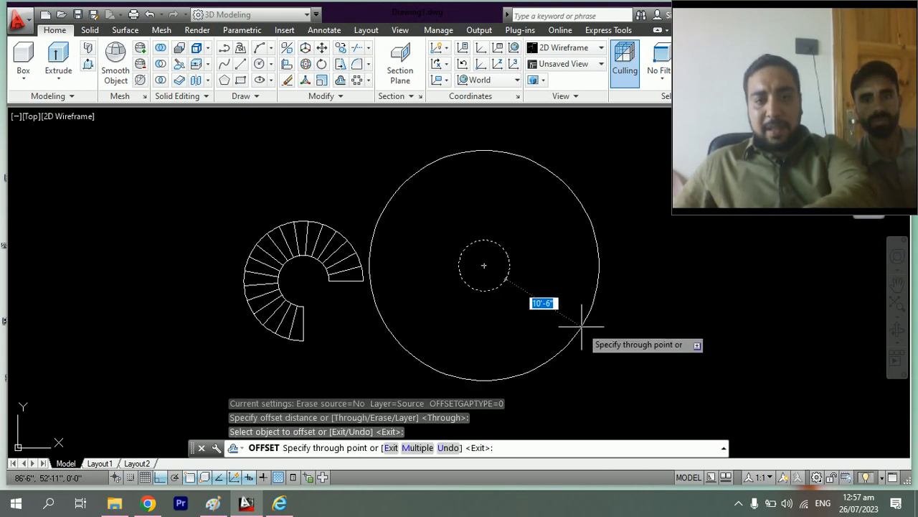
key(Return)
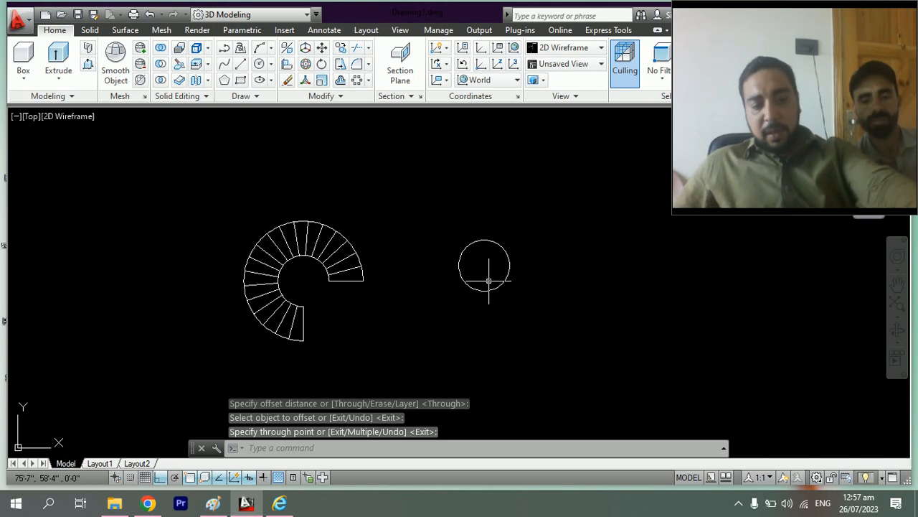
key(Escape)
Offset the new 3' circle outward by 4' to make the outer stair circle
text(o)
key(Return)
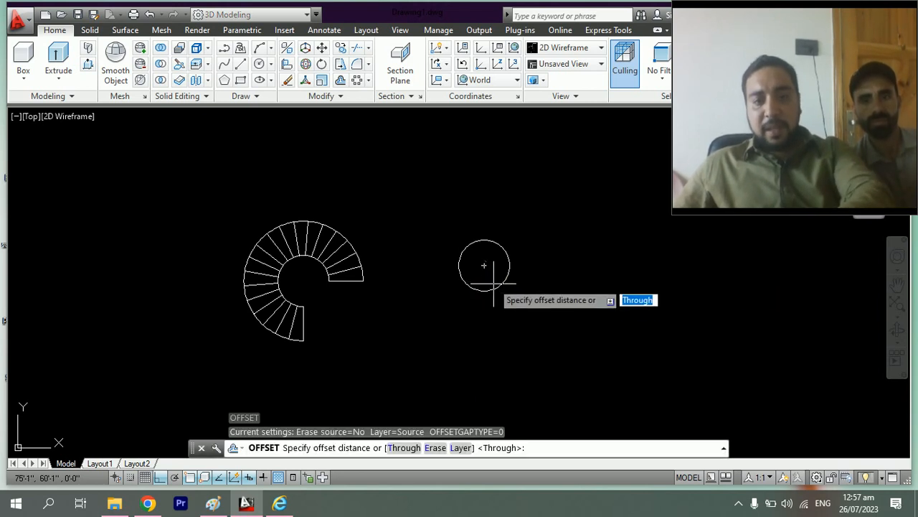
key(Return)
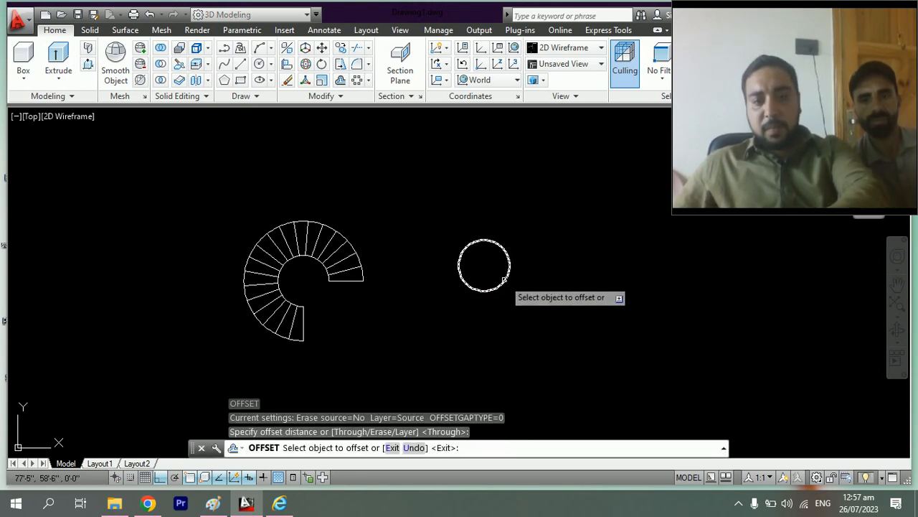
click(505, 279)
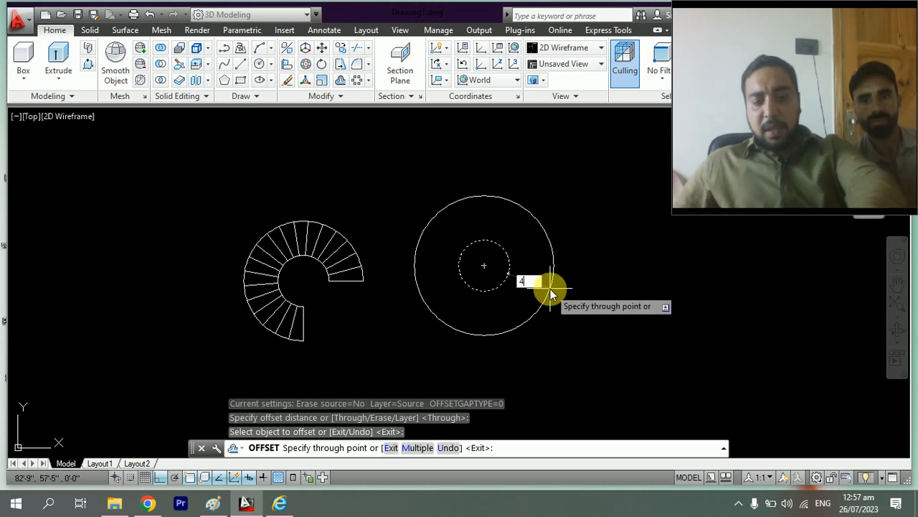
text(4')
key(Return)
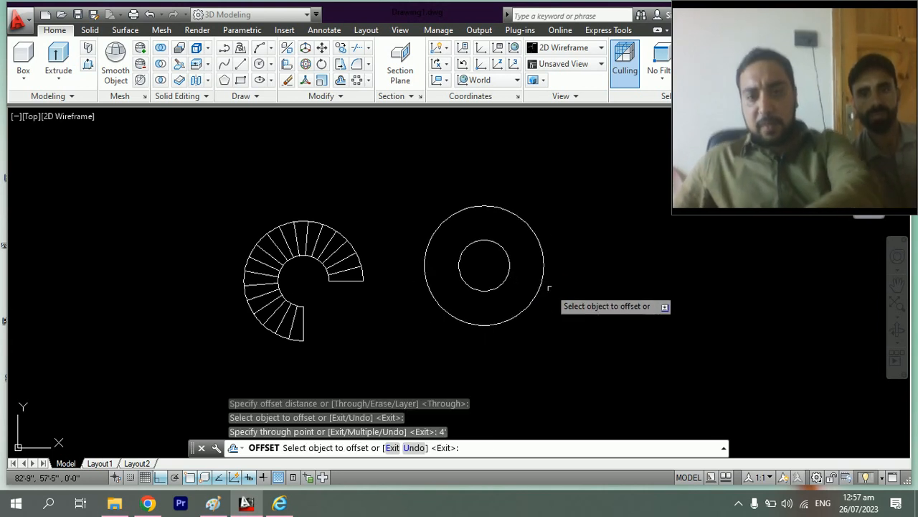
key(Escape)
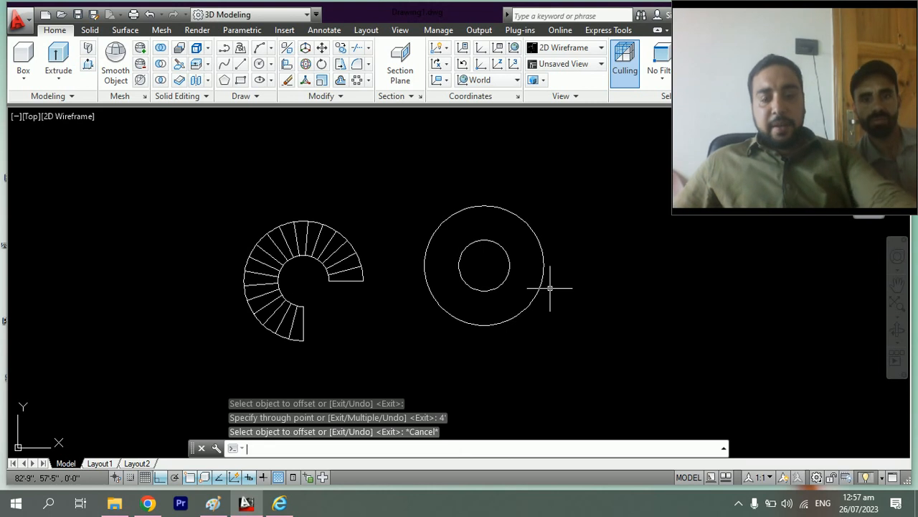
Try to draw a radial line from the inner circle to the outer circle and undo it
text(l)
key(Return)
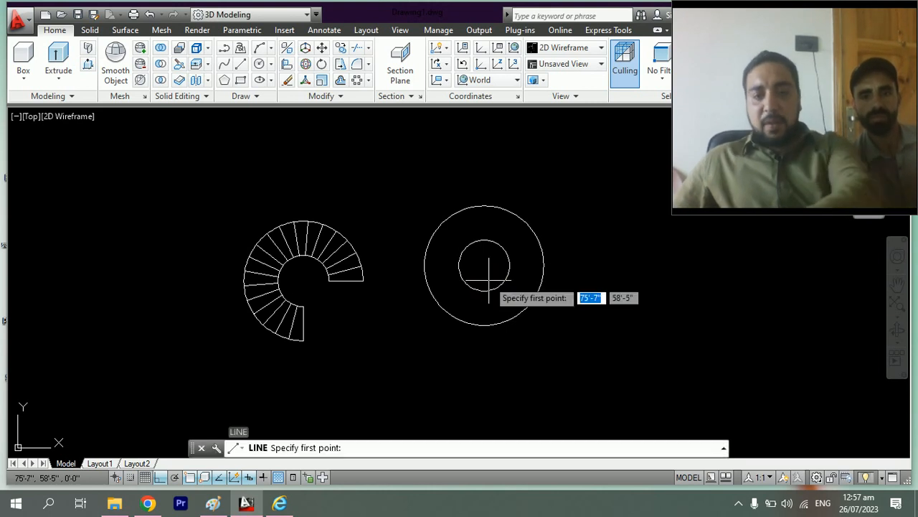
scroll(487, 267, up, 3)
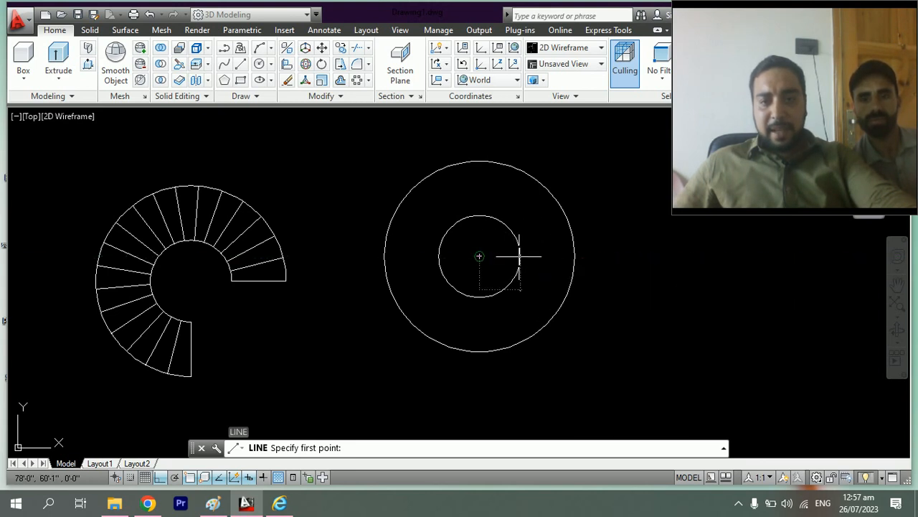
click(520, 256)
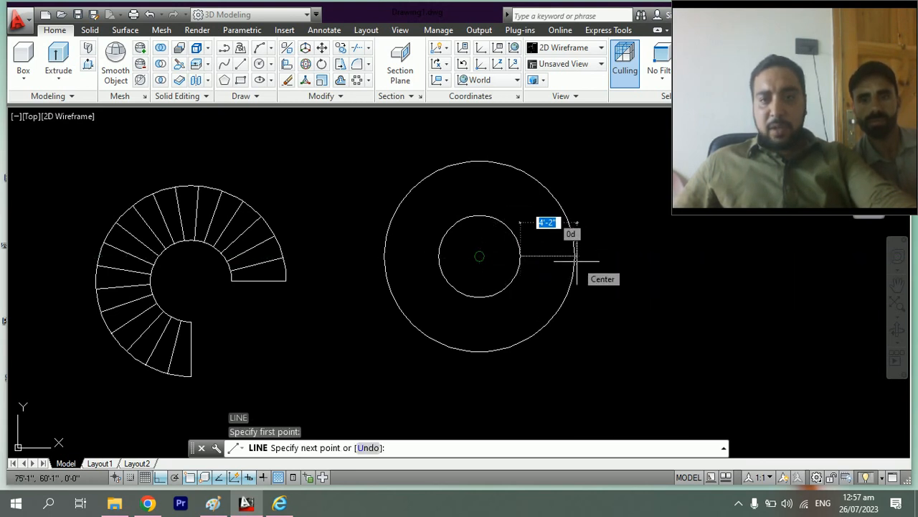
click(577, 260)
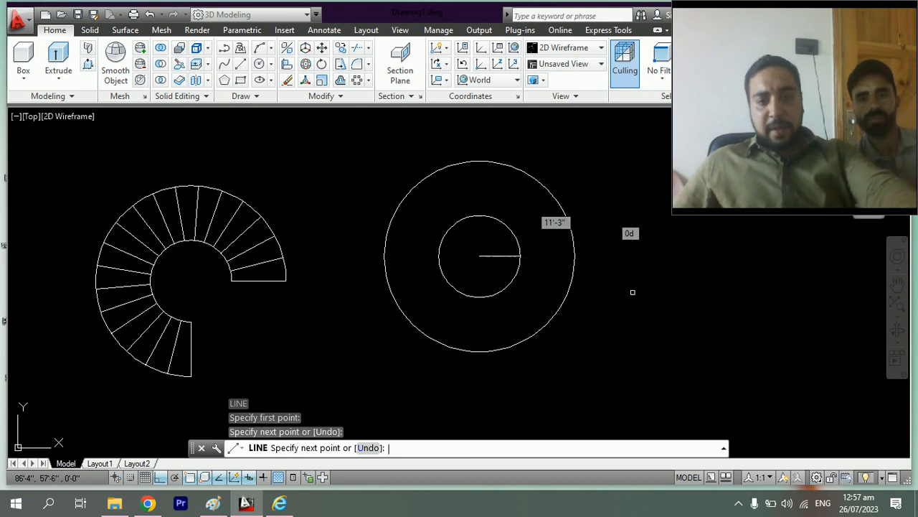
key(Escape)
key(ctrl+z)
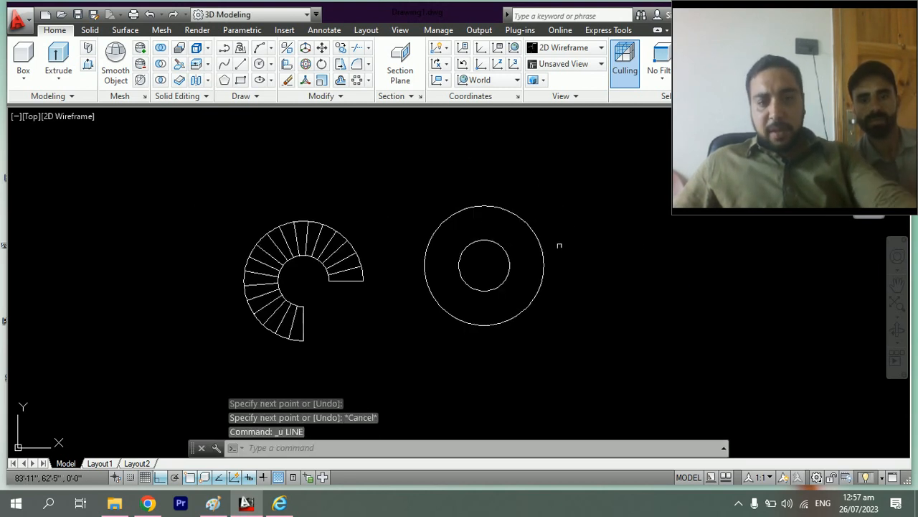
Draw a horizontal line from the centre of the new circles to a point beyond the outer circle
scroll(507, 267, up, 4)
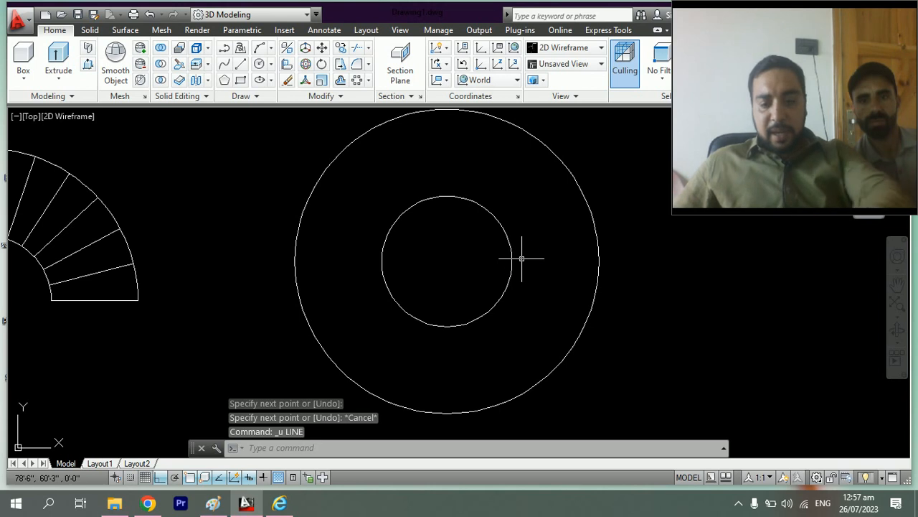
text(l)
key(Return)
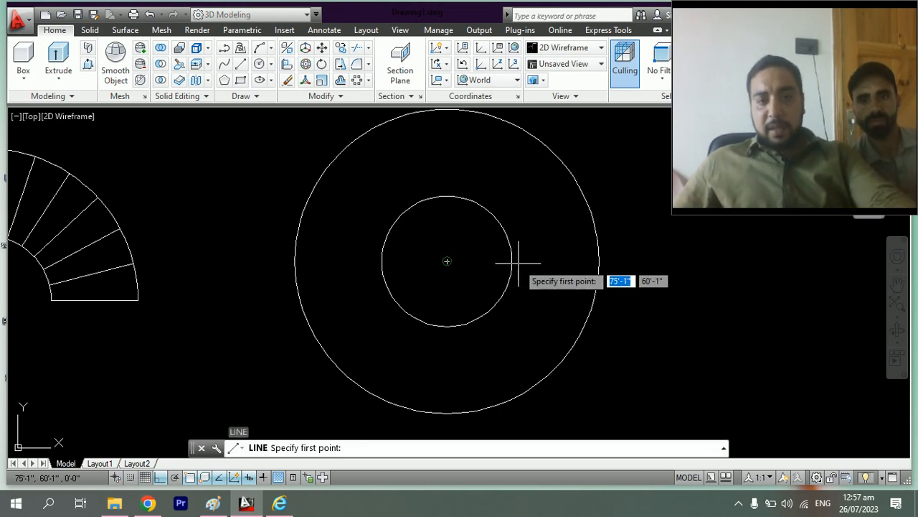
click(447, 261)
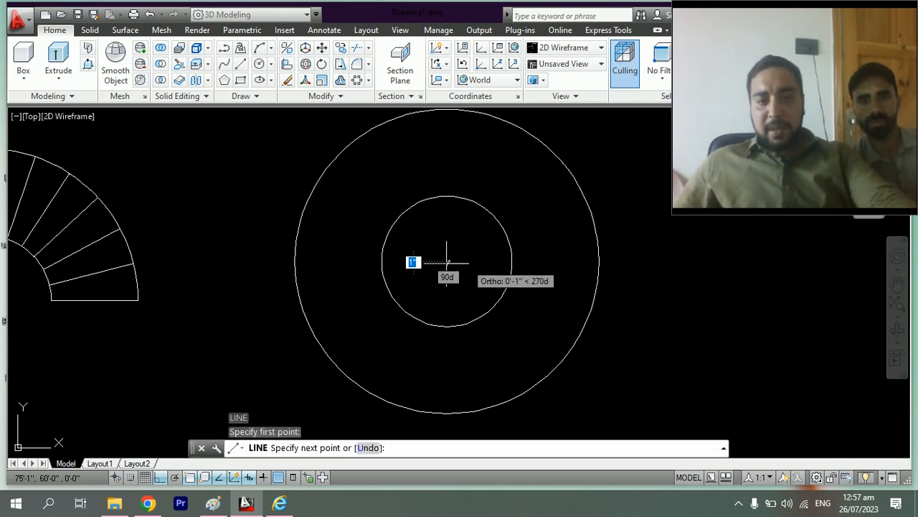
key(Escape)
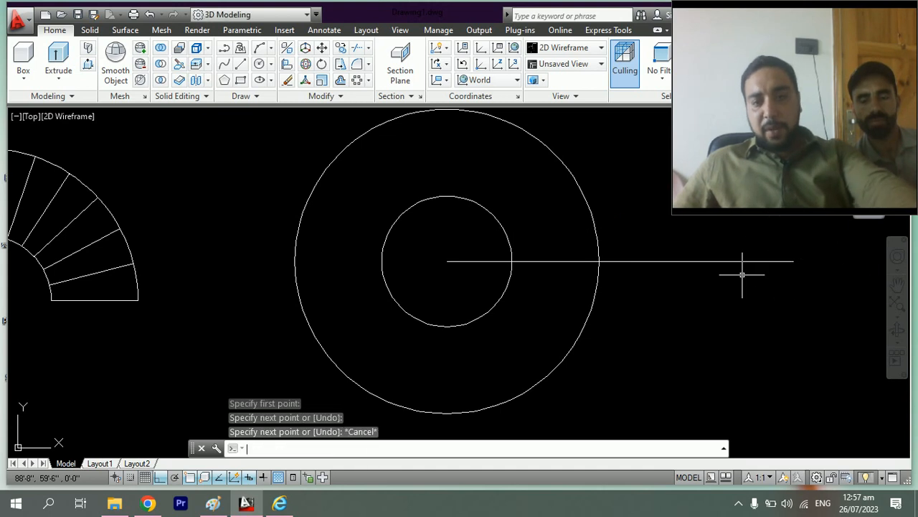
Trim the horizontal line outside the outer circle and inside the inner circle, keeping only the part between them
text(tr)
key(Return)
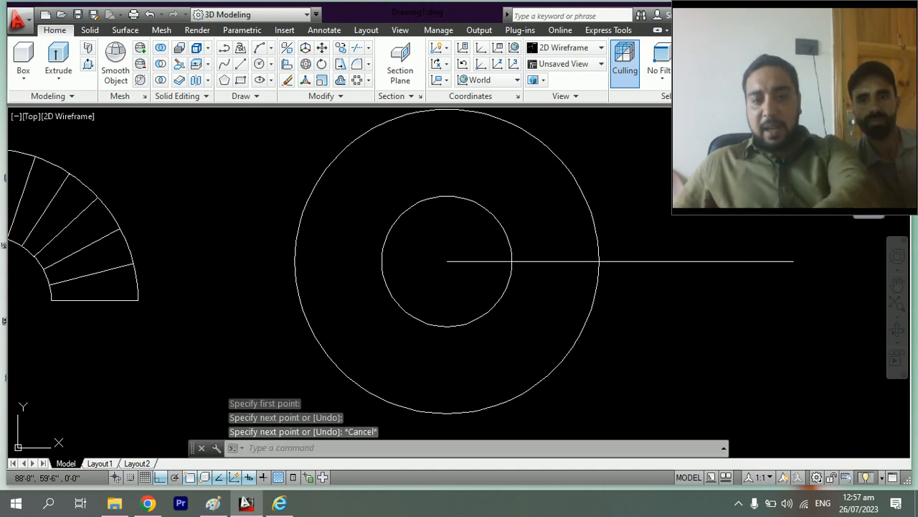
click(835, 282)
click(723, 246)
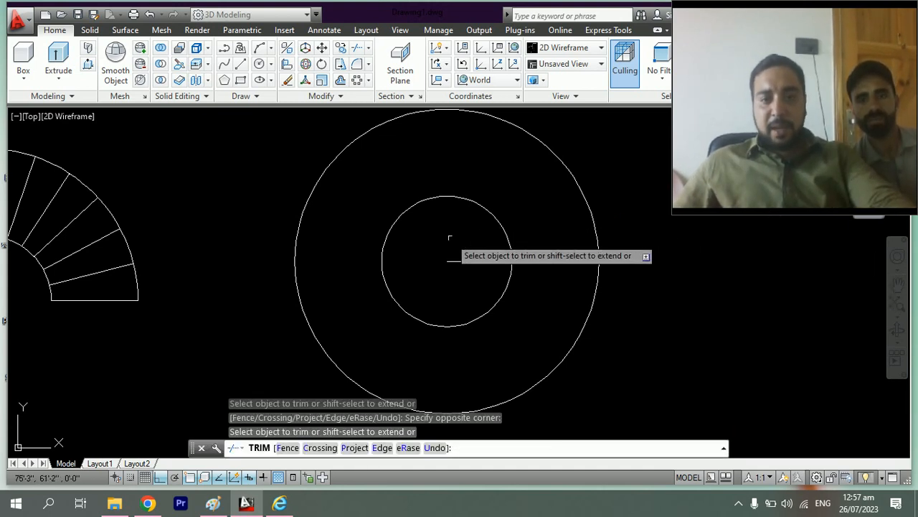
click(464, 281)
click(445, 238)
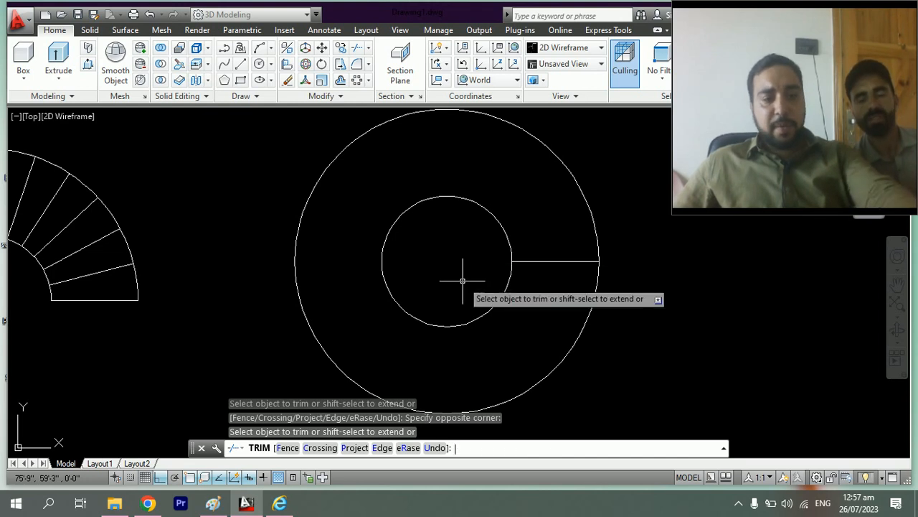
key(Escape)
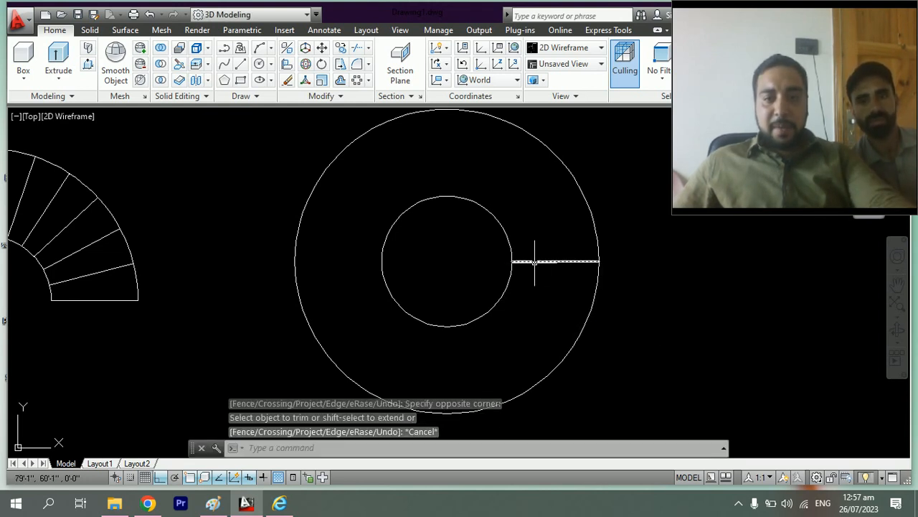
Try a polar array of the radial line with its centre at the line's endpoint on the outer circle
click(534, 261)
text(A)
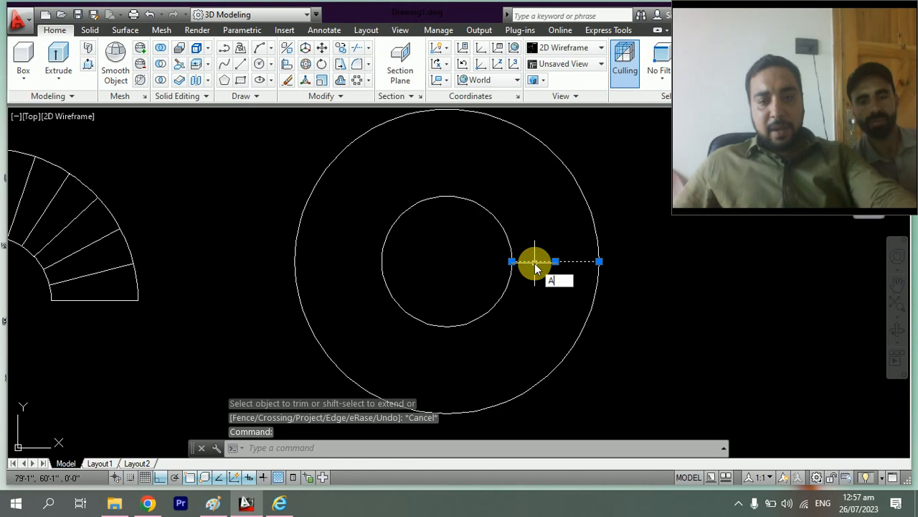
text(rr)
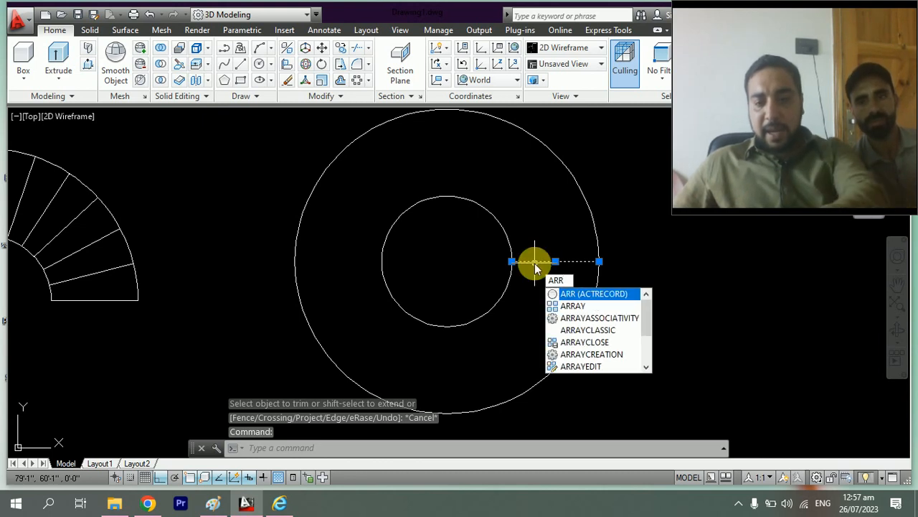
click(578, 307)
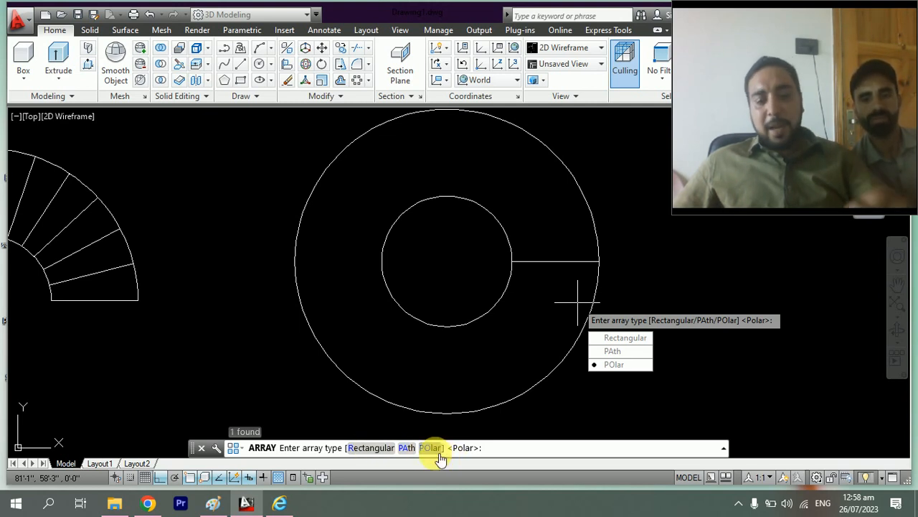
text(po)
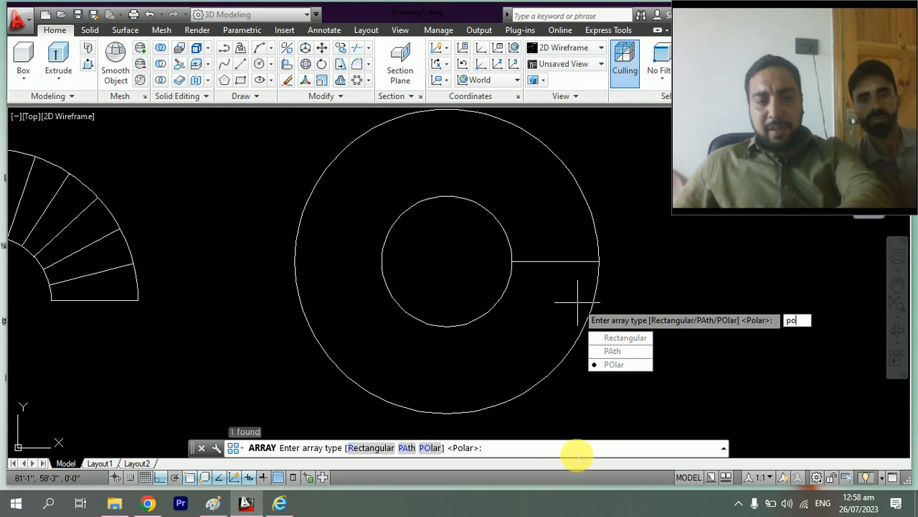
key(BackSpace)
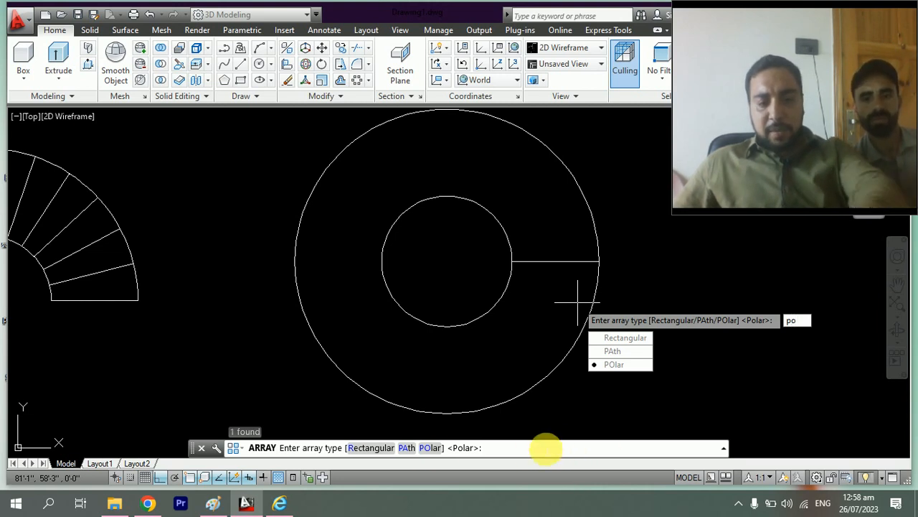
key(BackSpace)
key(BackSpace)
text(PO)
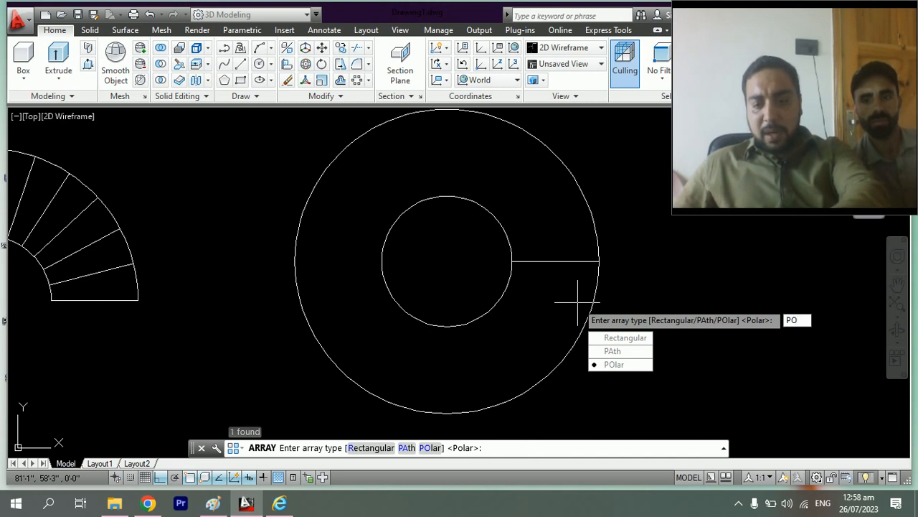
key(Return)
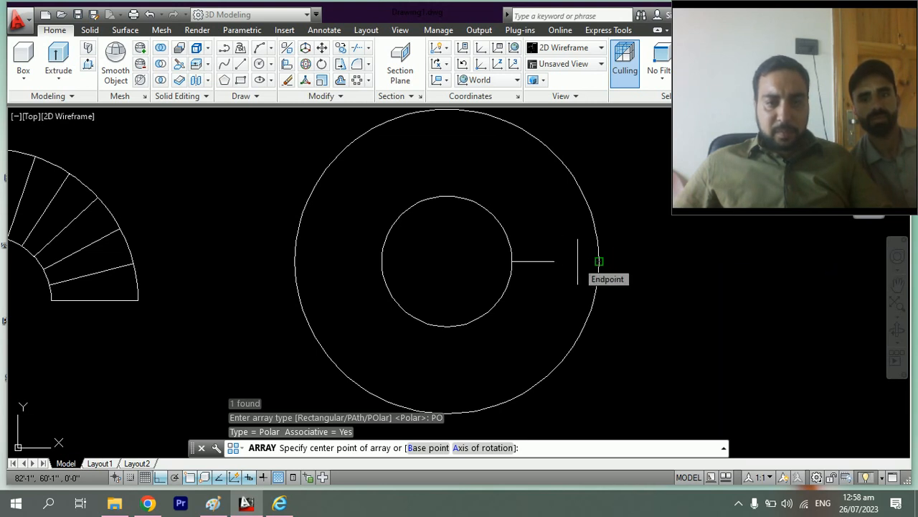
click(599, 261)
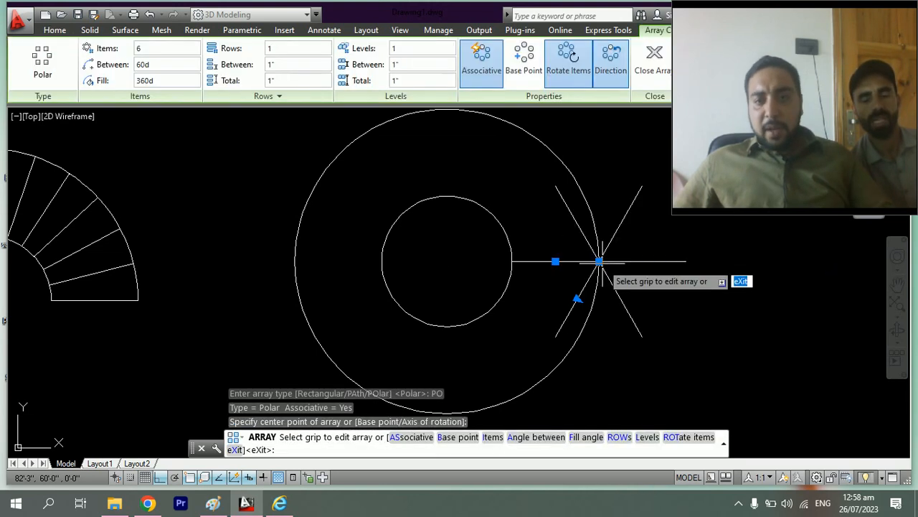
Undo the polar array centred on the line's outer endpoint
key(ctrl+z)
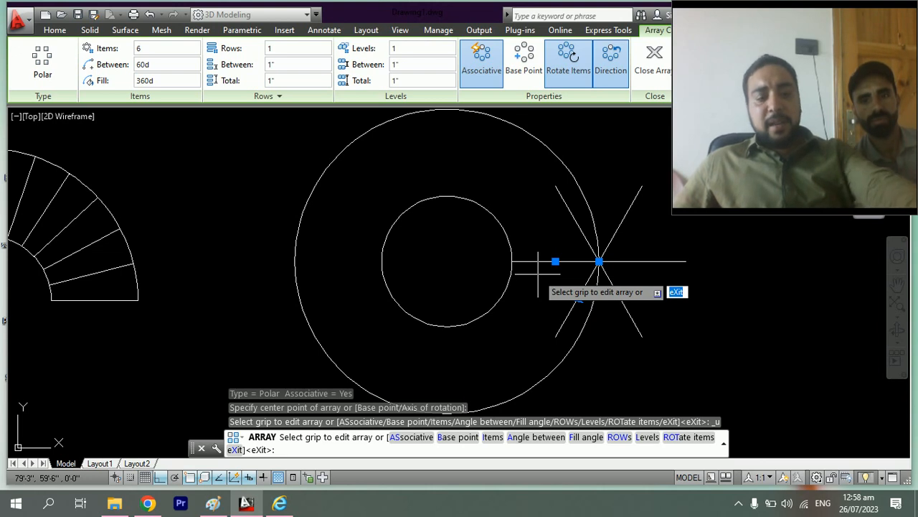
key(ctrl+z)
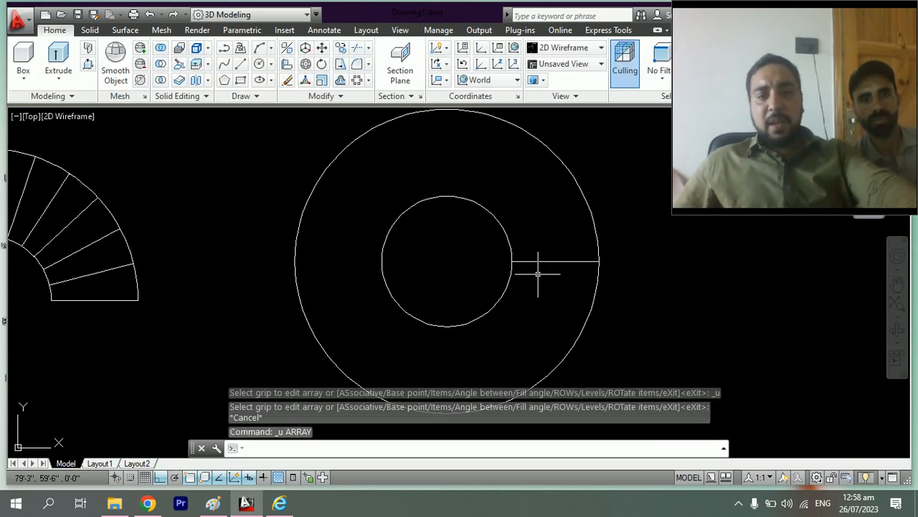
key(Escape)
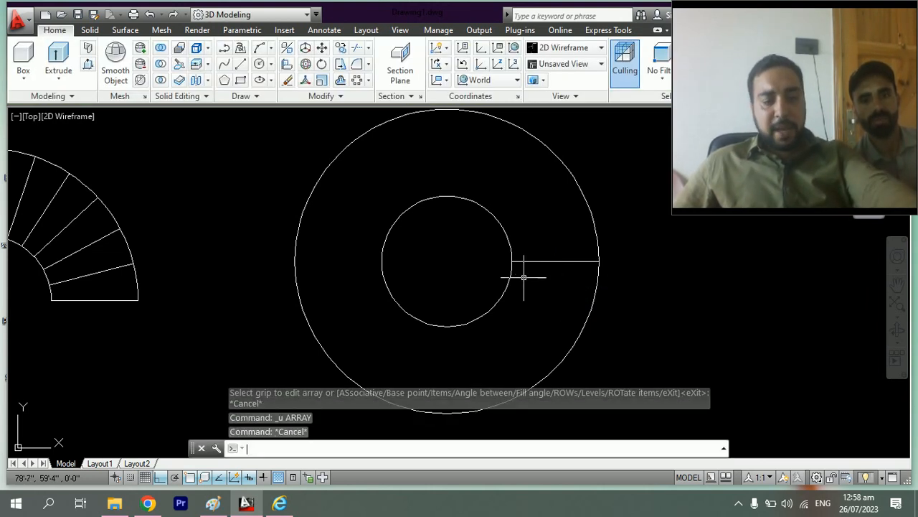
text(ARR)
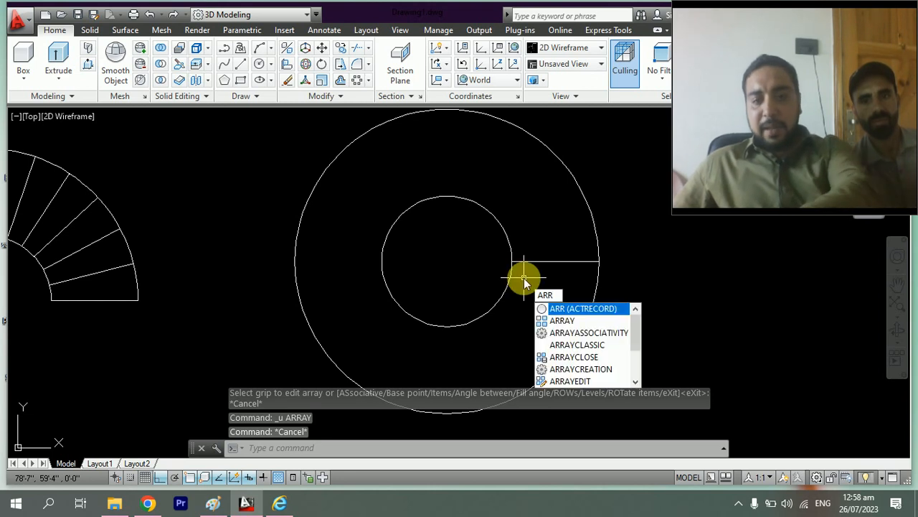
key(Return)
key(Escape)
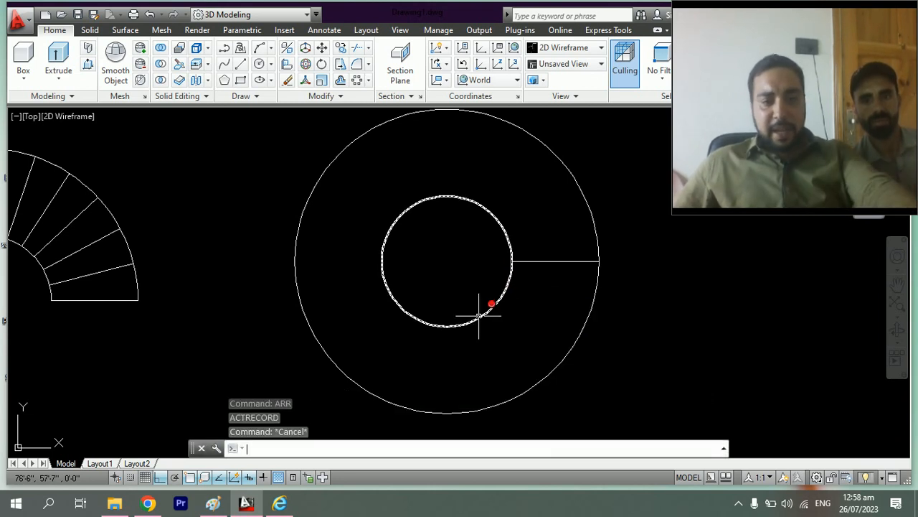
key(Escape)
key(Escape)
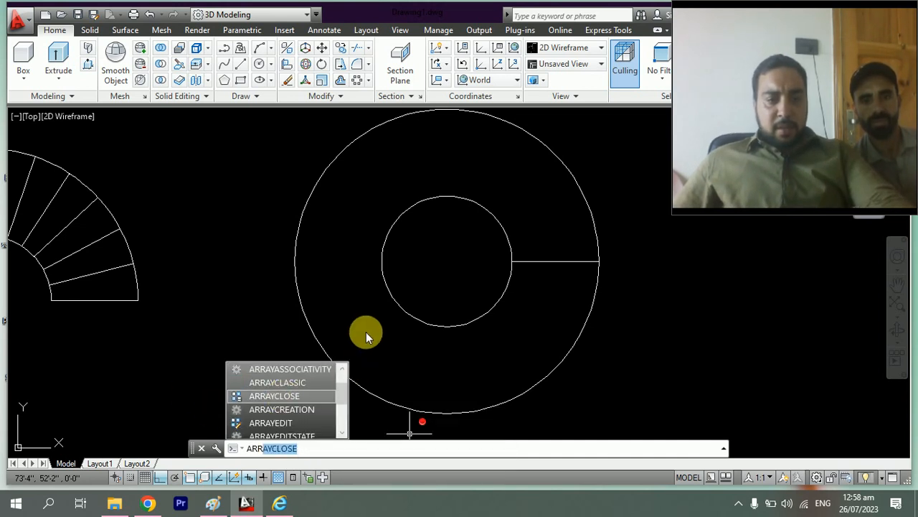
Create a polar array of the horizontal radial line around the common centre of the new concentric circles
key(BackSpace)
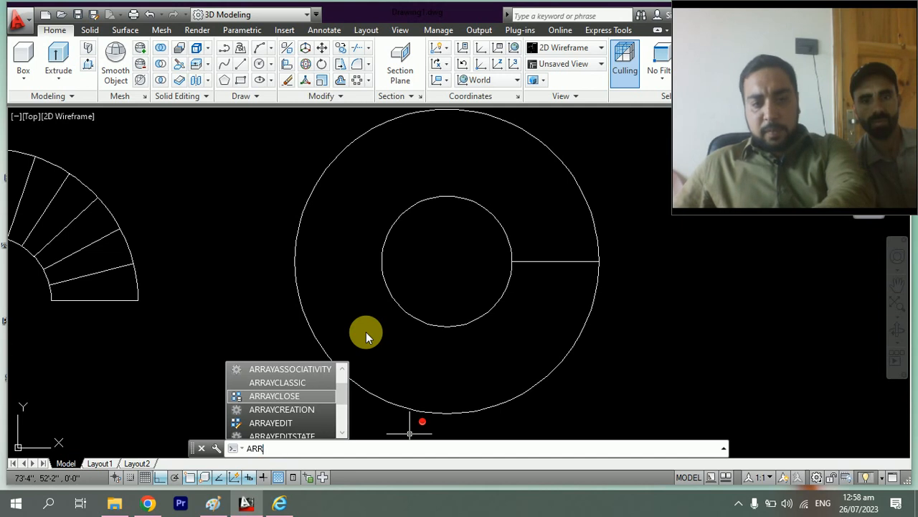
text(A)
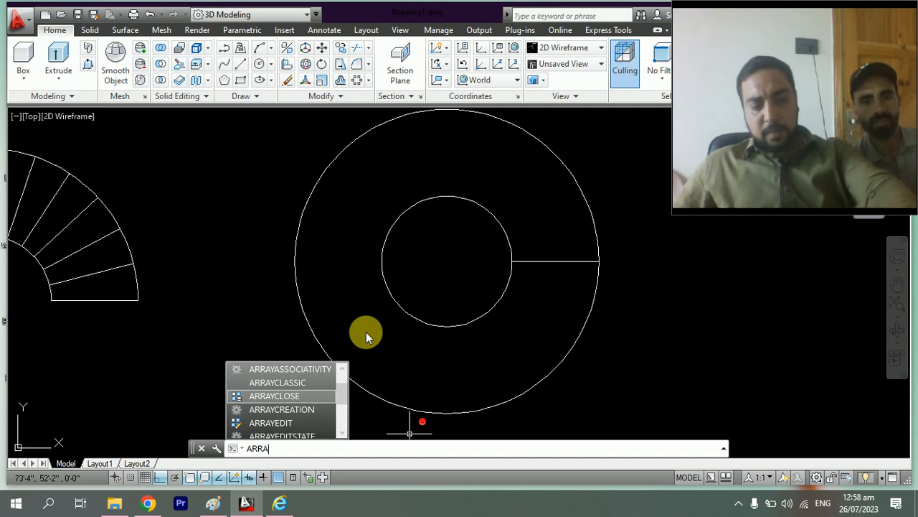
text(Y)
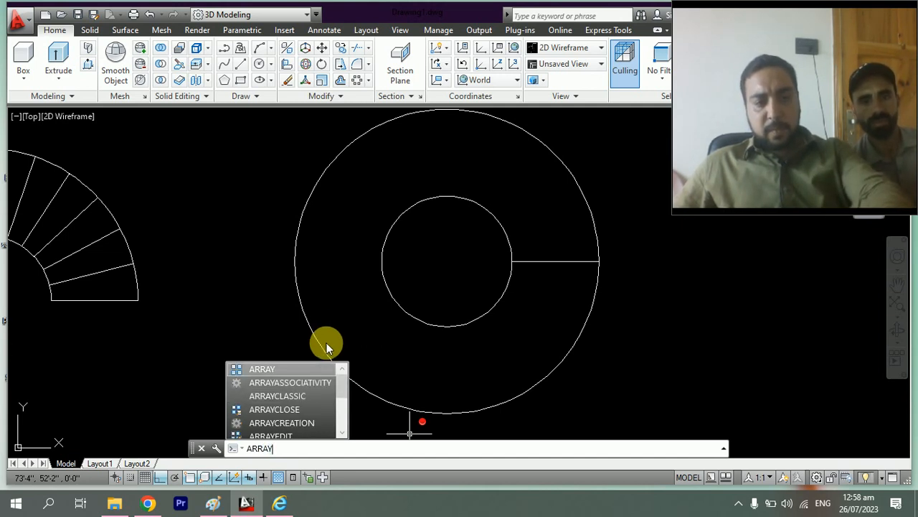
click(300, 367)
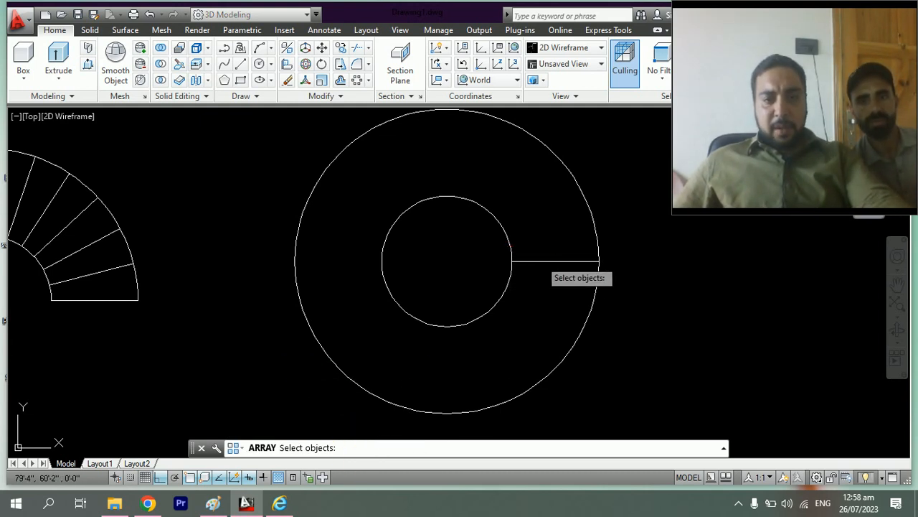
click(541, 261)
right_click(541, 260)
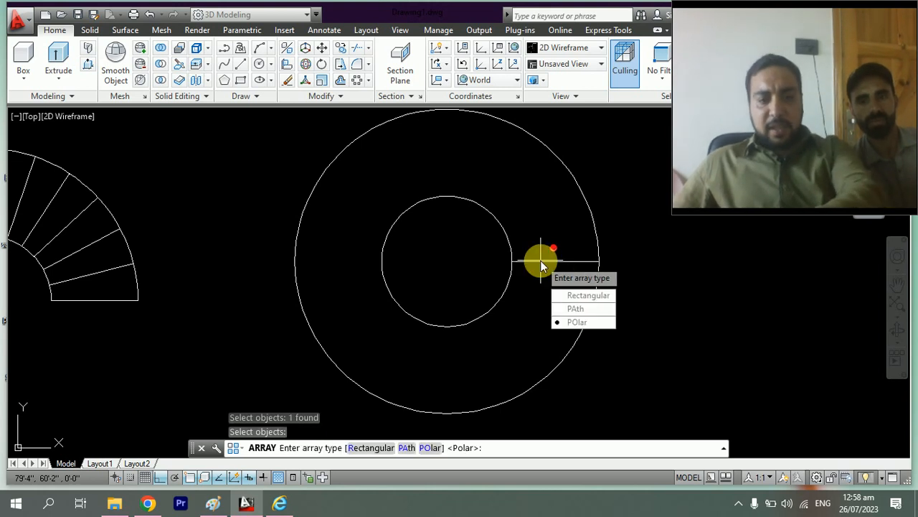
text(PO)
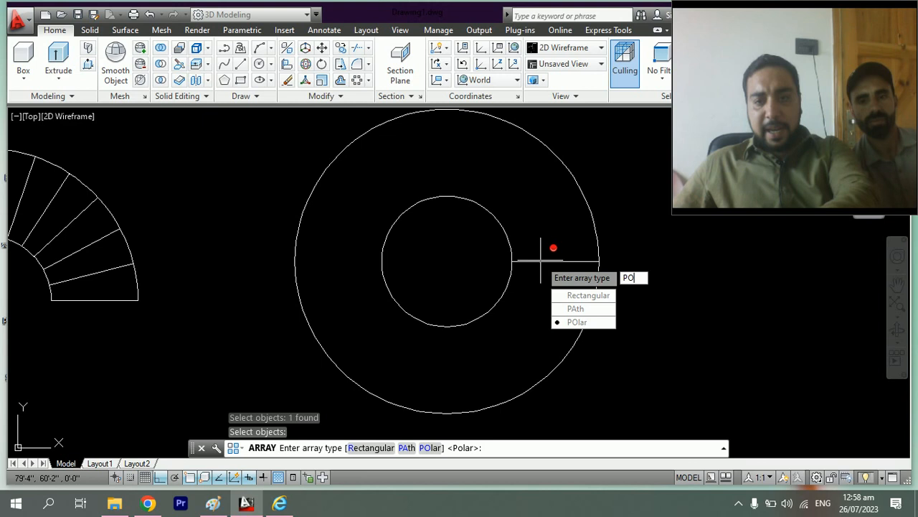
right_click(541, 260)
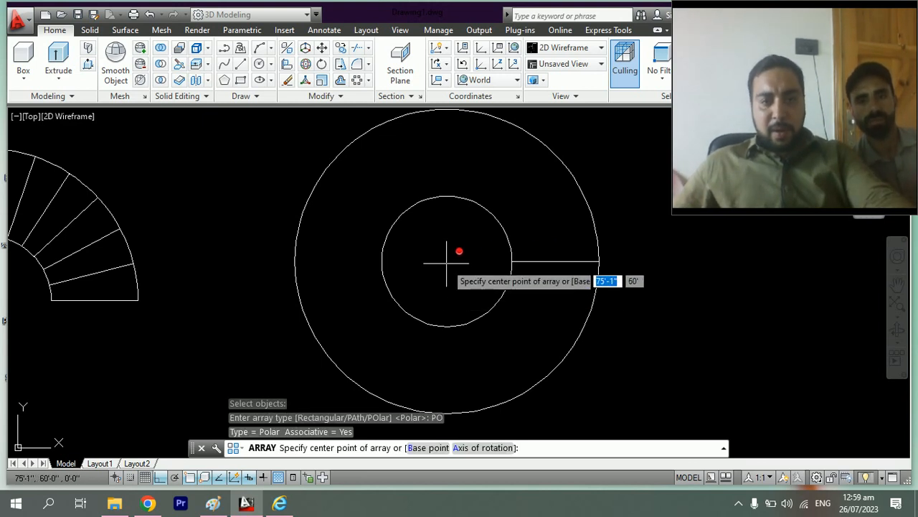
scroll(447, 263, up, 4)
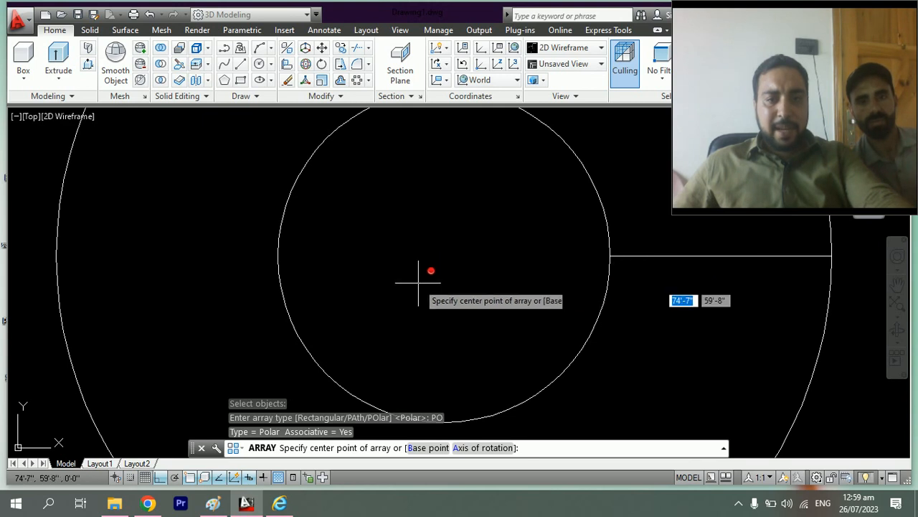
scroll(431, 270, down, 6)
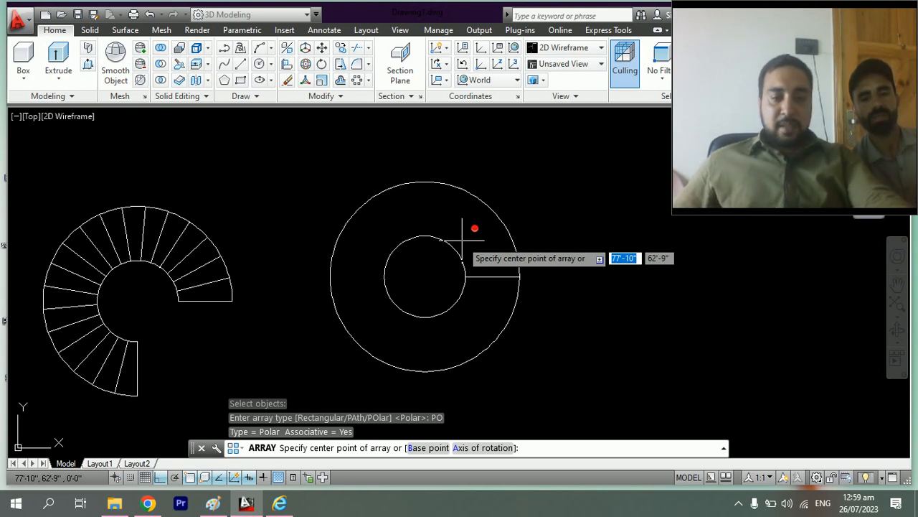
click(424, 277)
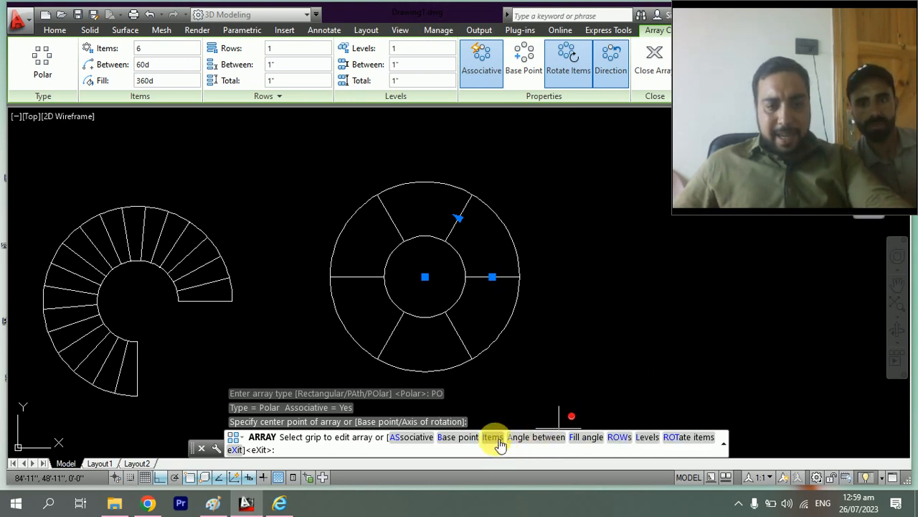
Set the number of items in the polar array to 20
text(I)
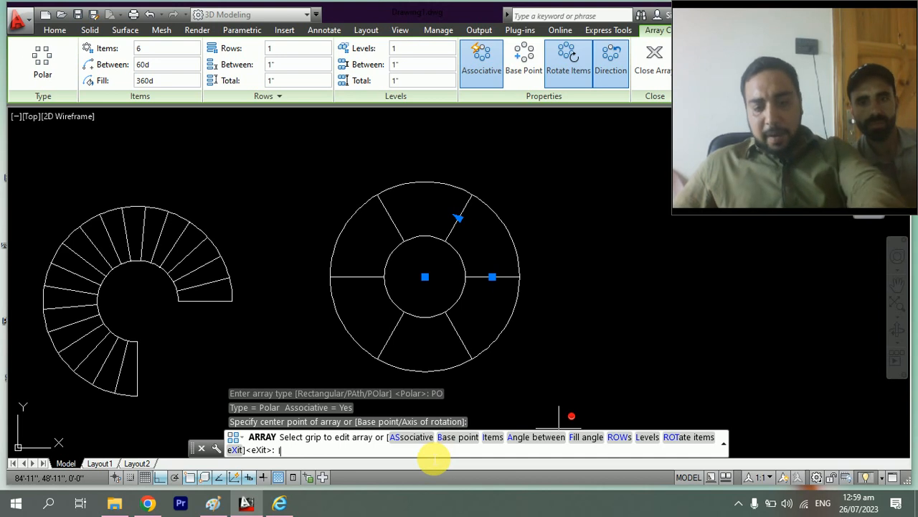
text(TE)
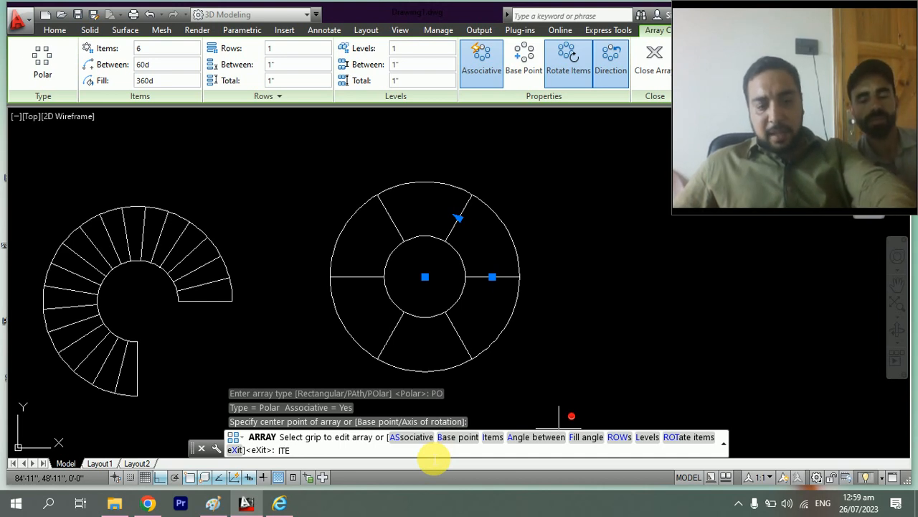
text(M)
key(Return)
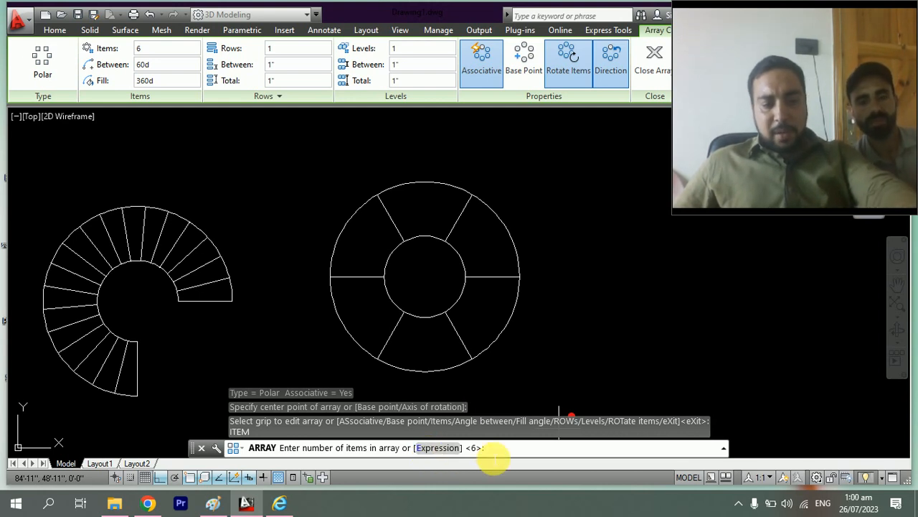
text(20)
key(Return)
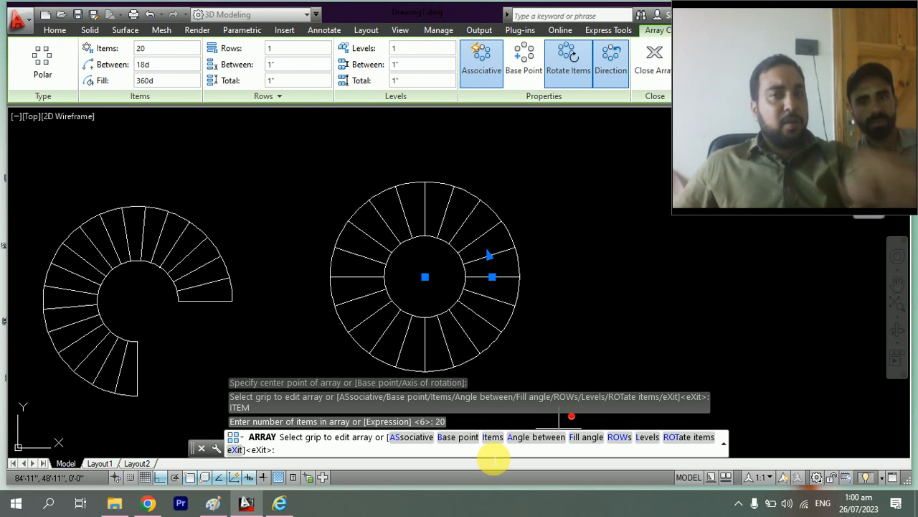
Set the polar array's fill angle to 270 degrees
click(596, 438)
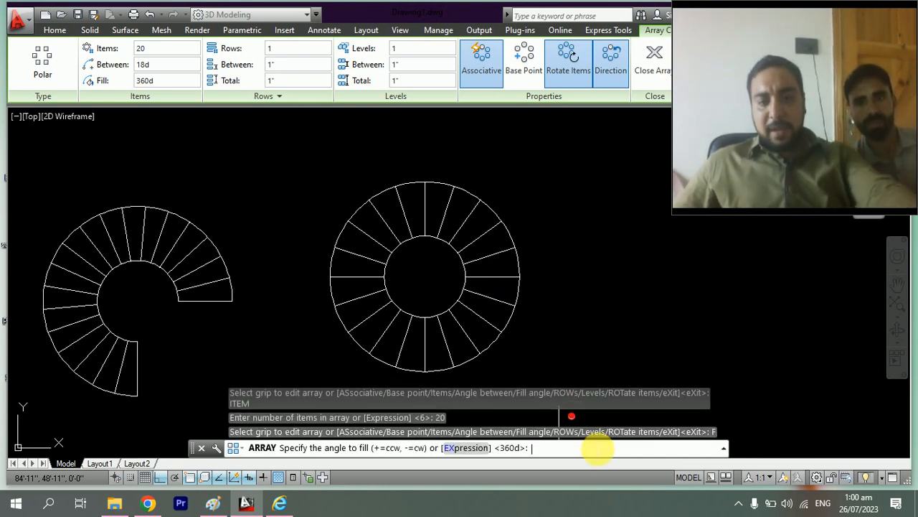
text(270)
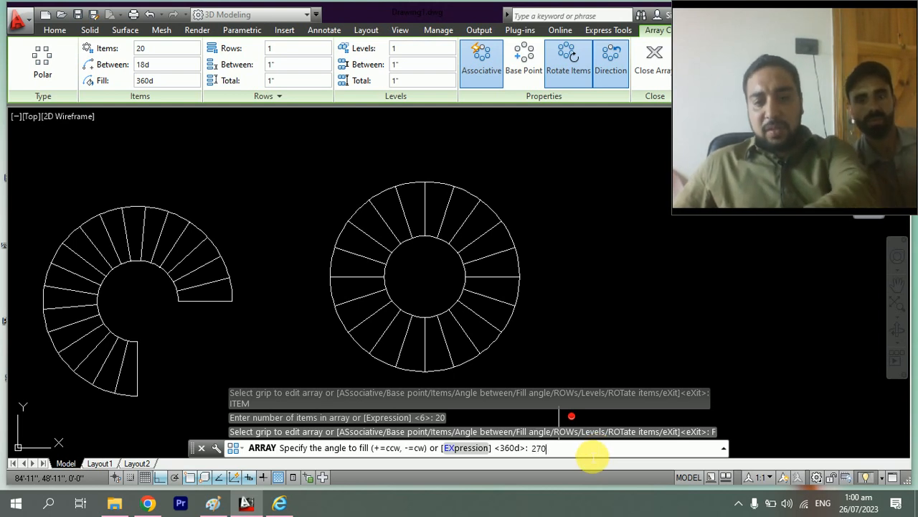
key(Return)
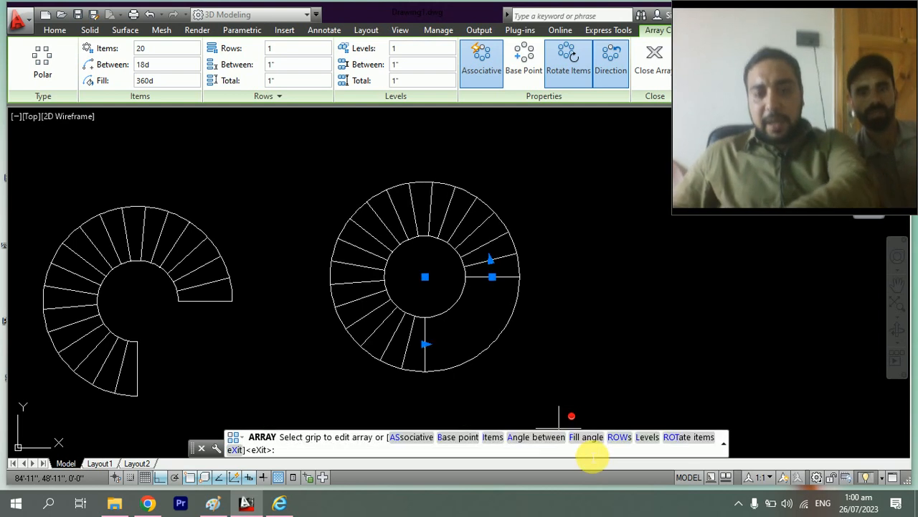